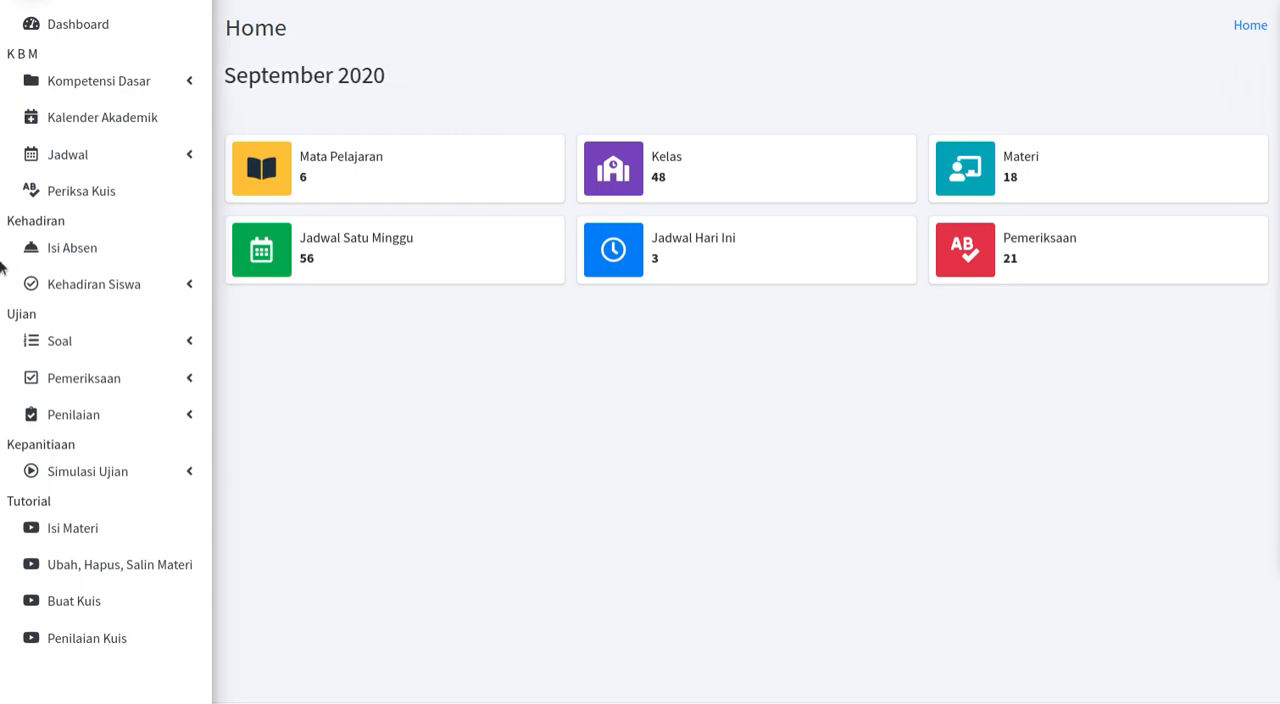
# Step: Open the Simulasi exam question list for semester Ganjil of 2020/2021 and look through its subjects
pyautogui.click(180, 355)
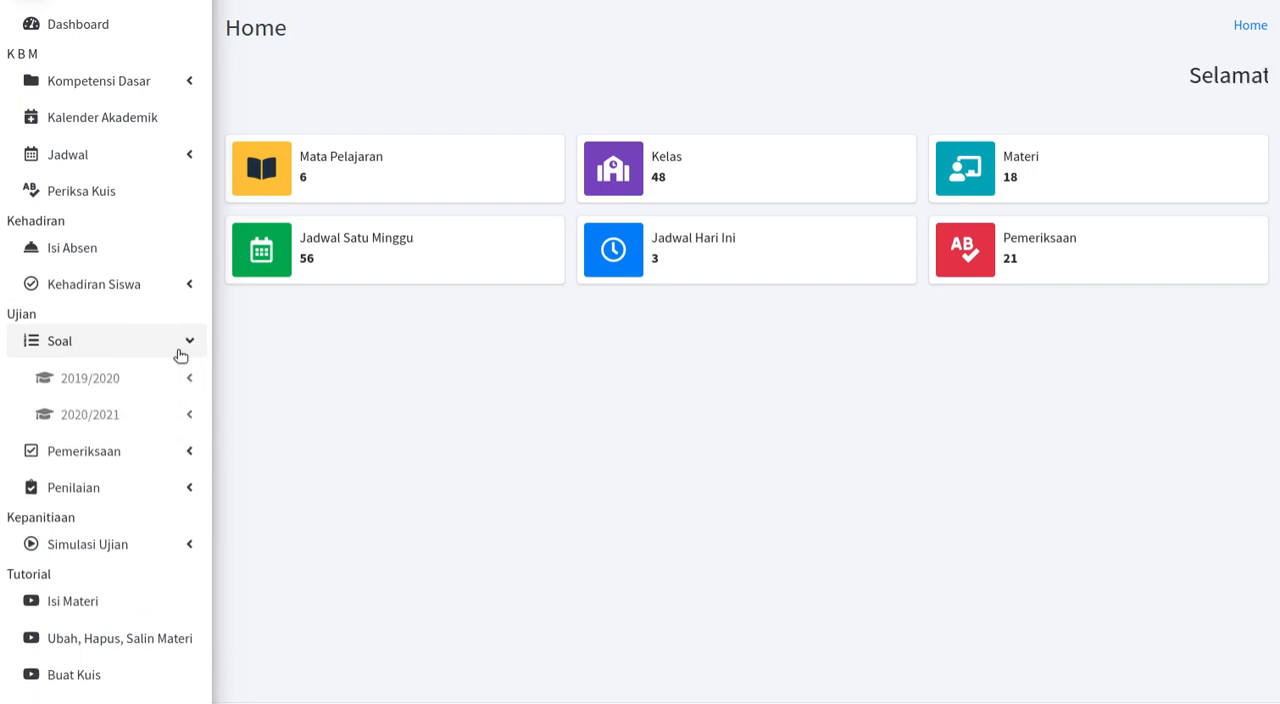
pyautogui.click(162, 420)
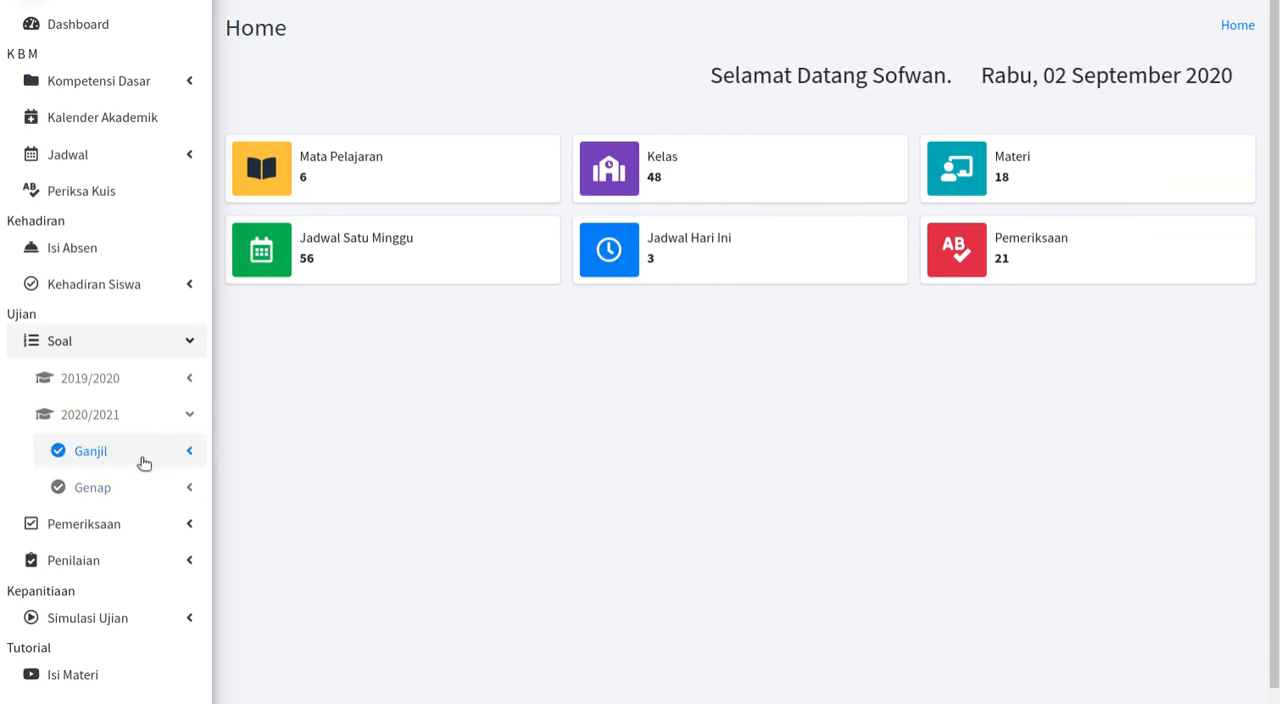
pyautogui.click(143, 458)
pyautogui.scroll(-1, 138, 500)
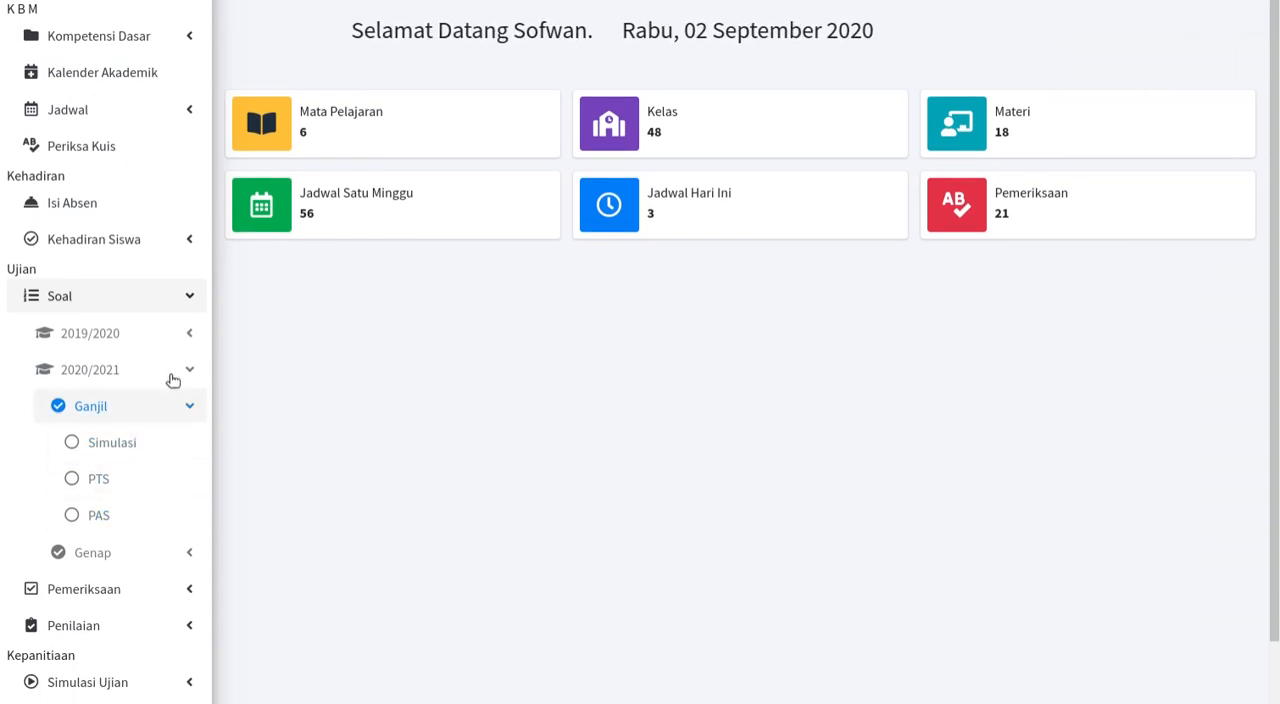
pyautogui.click(118, 453)
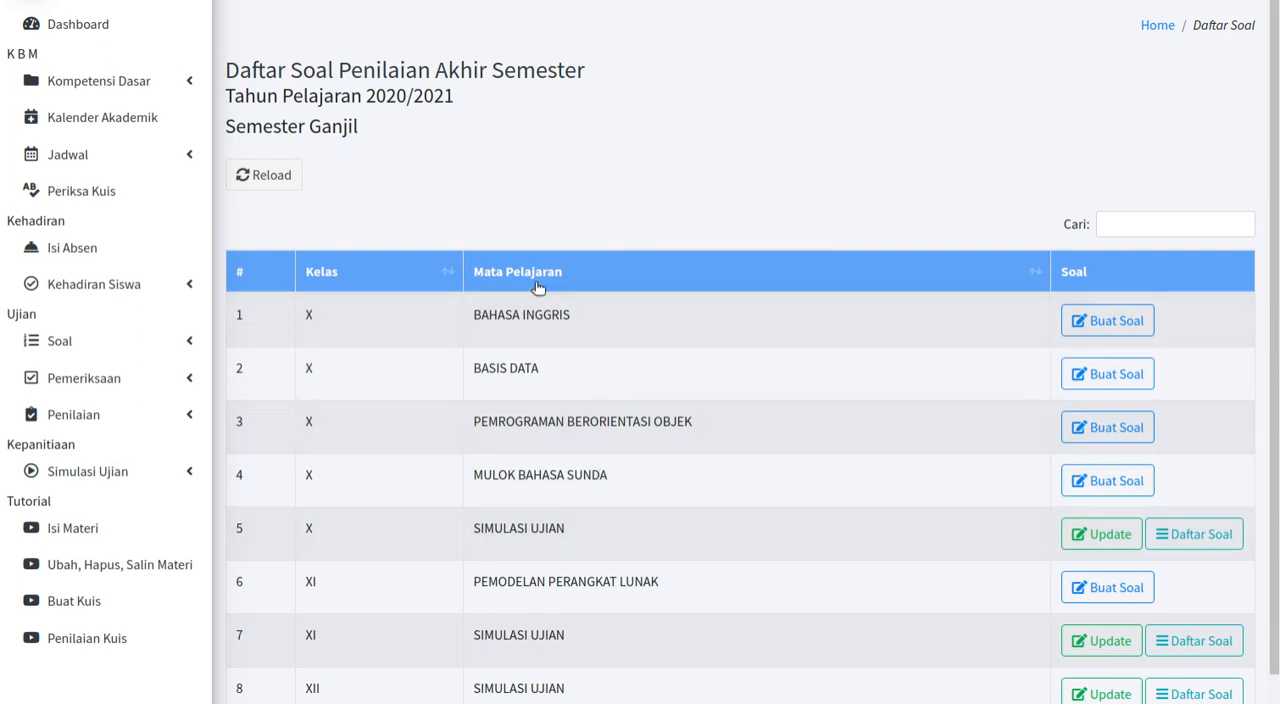
pyautogui.scroll(-1, 421, 220)
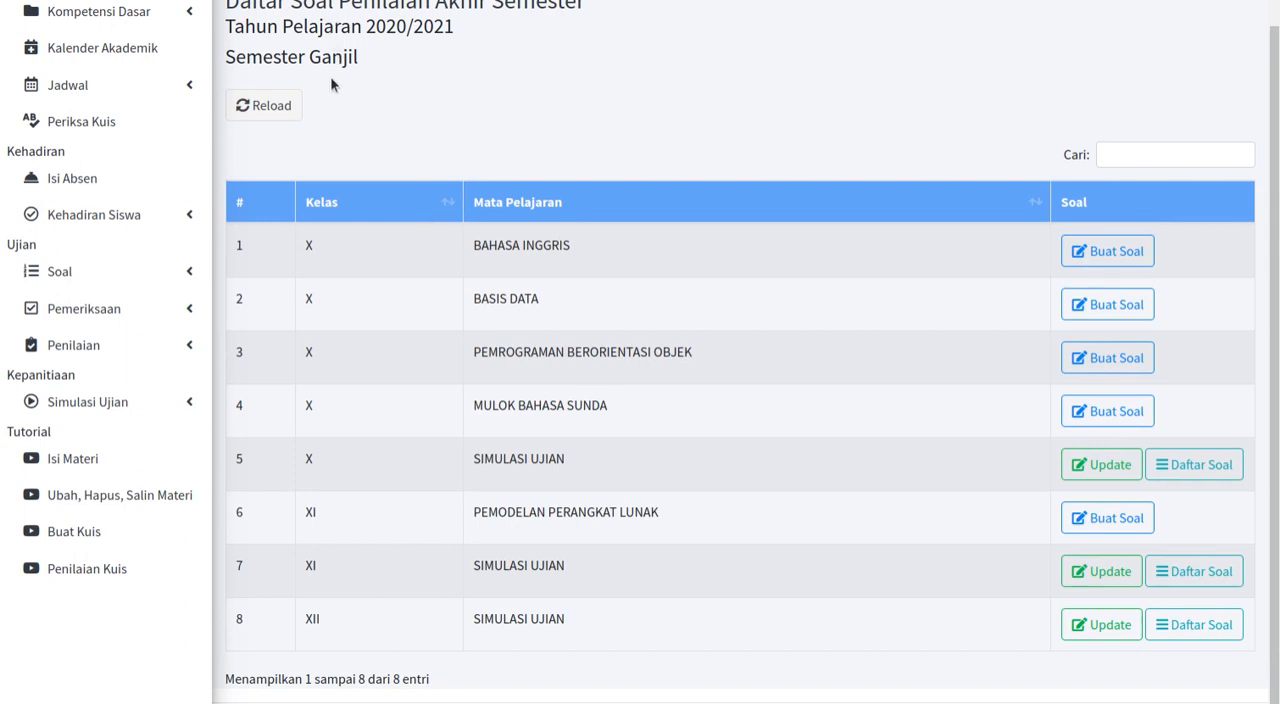
# Step: Open the PAS exam question list for semester Ganjil of 2020/2021 and look through its subjects
pyautogui.click(135, 279)
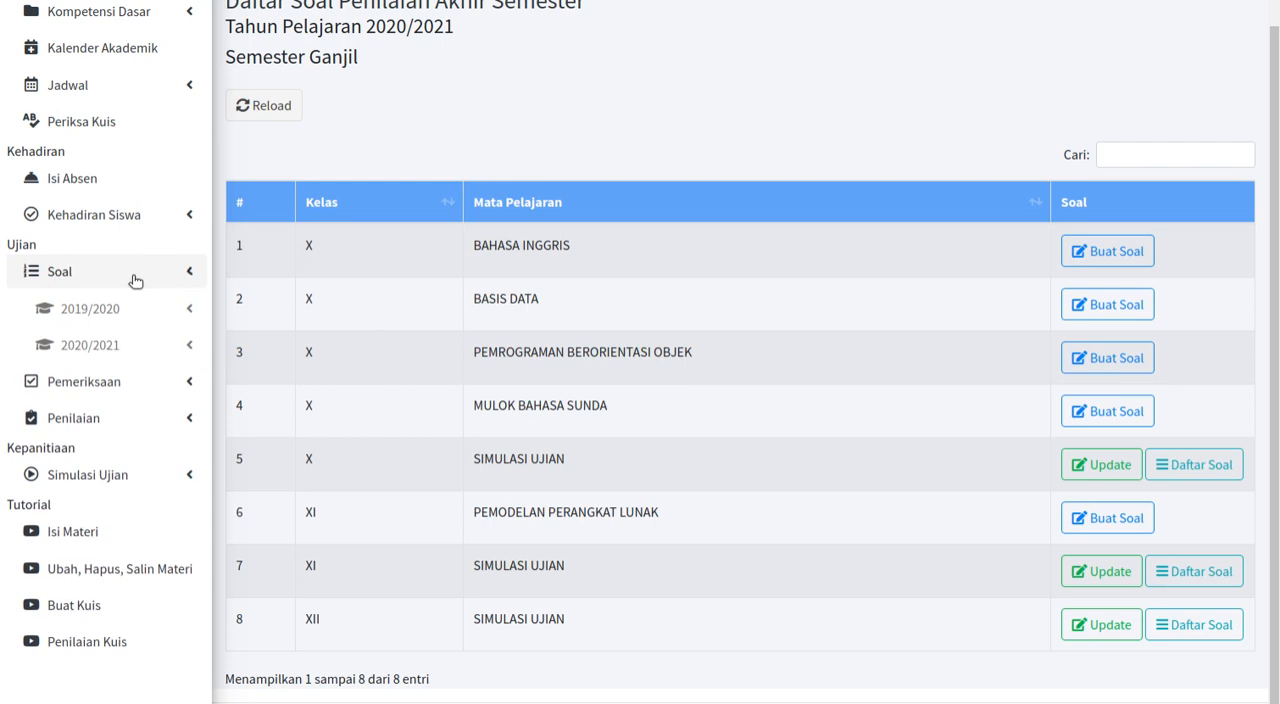
pyautogui.click(122, 358)
pyautogui.click(120, 387)
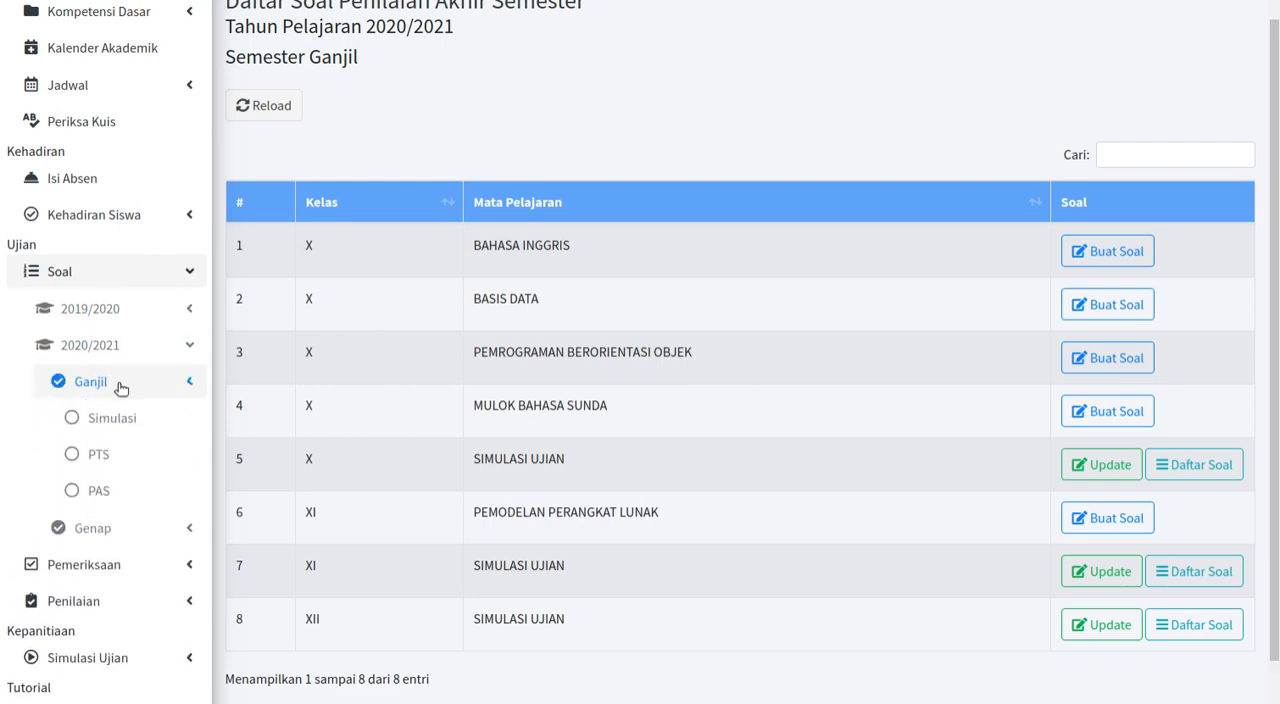
pyautogui.click(107, 491)
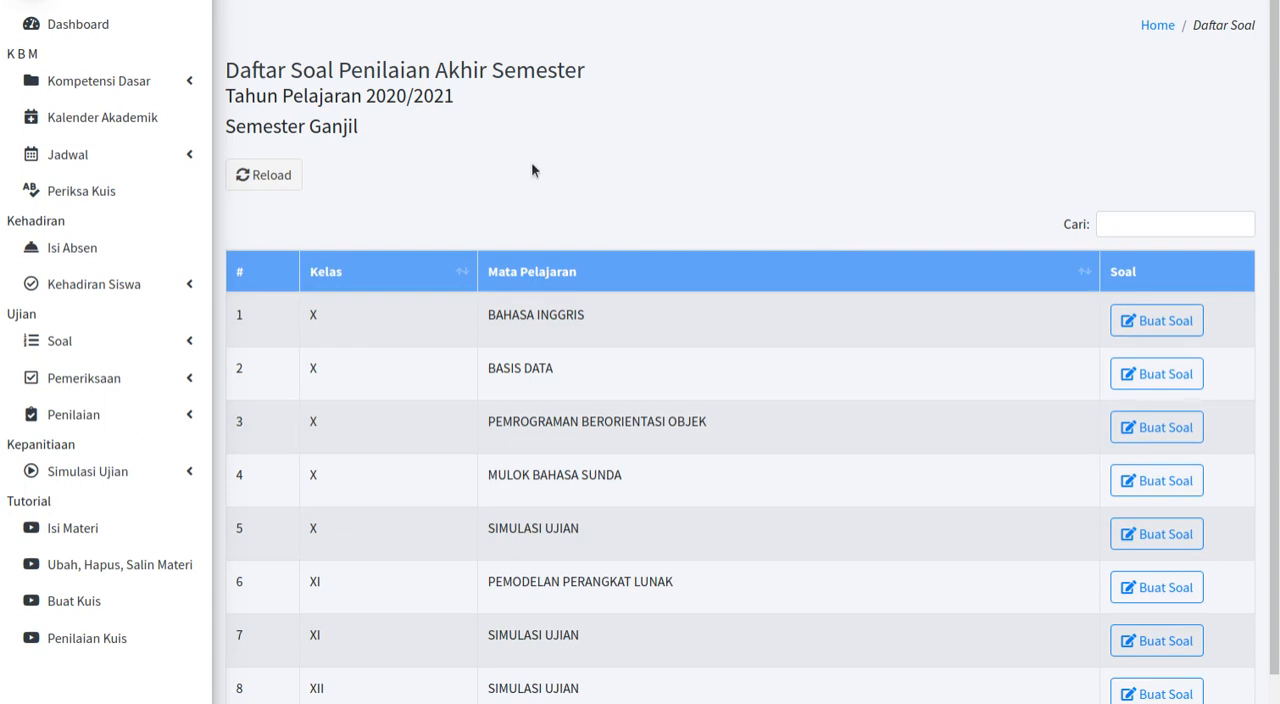
pyautogui.scroll(-1, 531, 161)
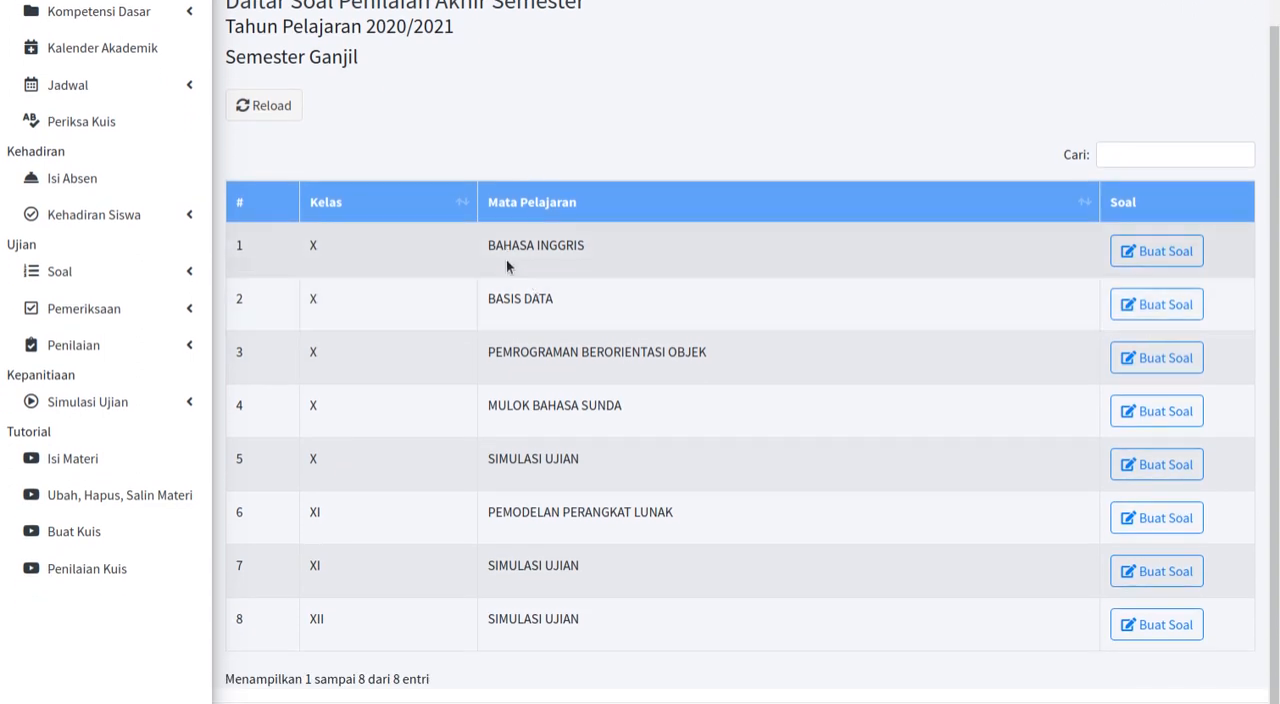
pyautogui.scroll(1, 422, 365)
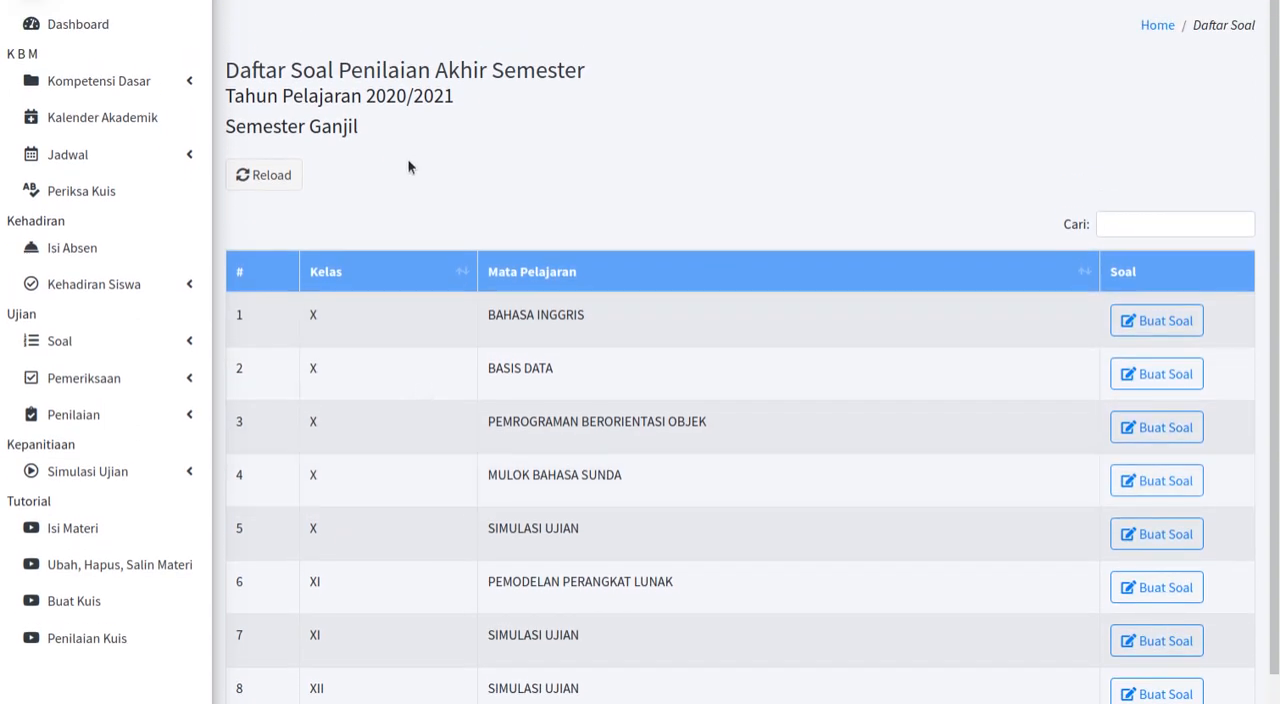
pyautogui.scroll(-1, 506, 297)
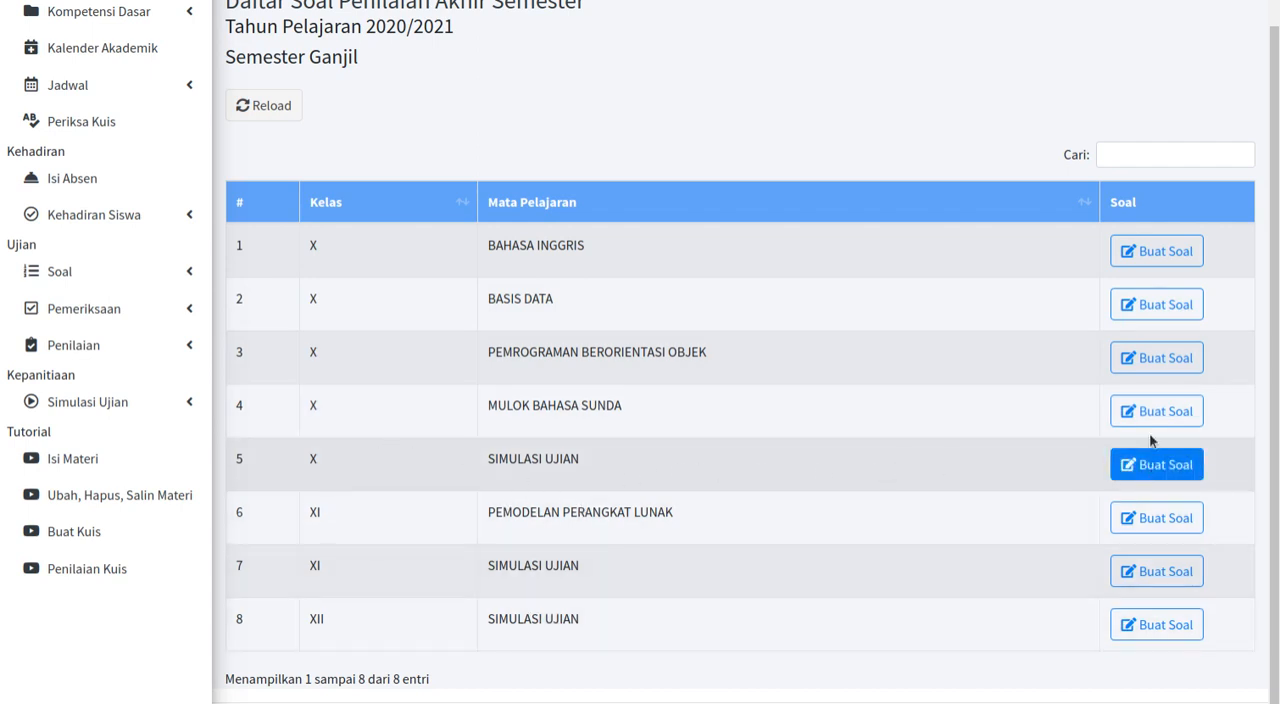
# Step: Start creating questions for class X SIMULASI UJIAN, setting Jumlah Soal PG to 10 and Jumlah Soal Multiple to 5
pyautogui.click(1157, 466)
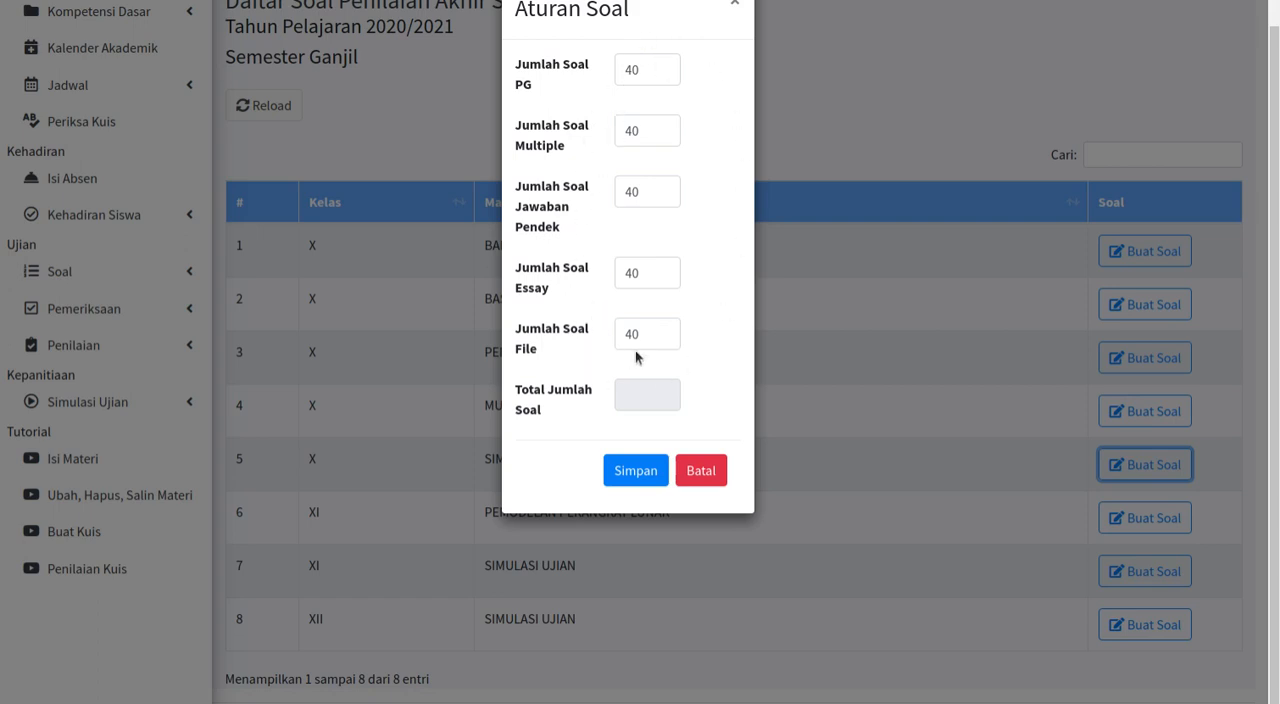
pyautogui.doubleClick(633, 70)
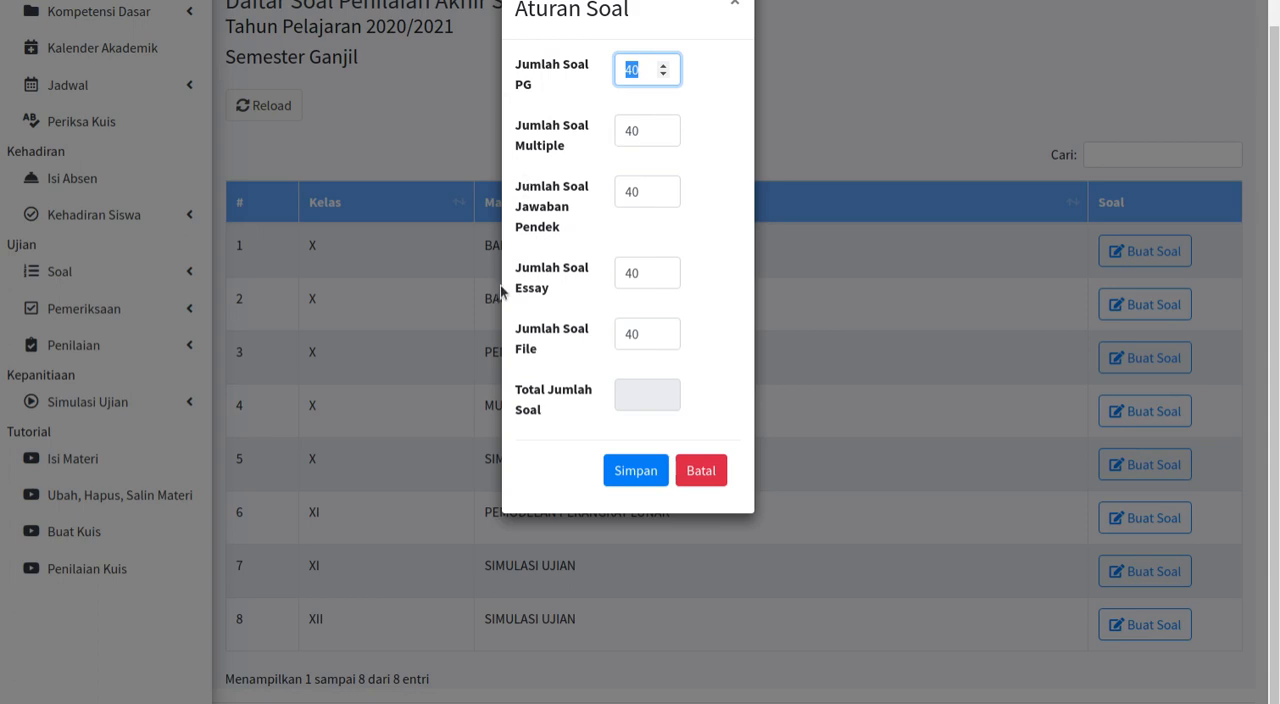
pyautogui.write('1')
pyautogui.click(641, 132)
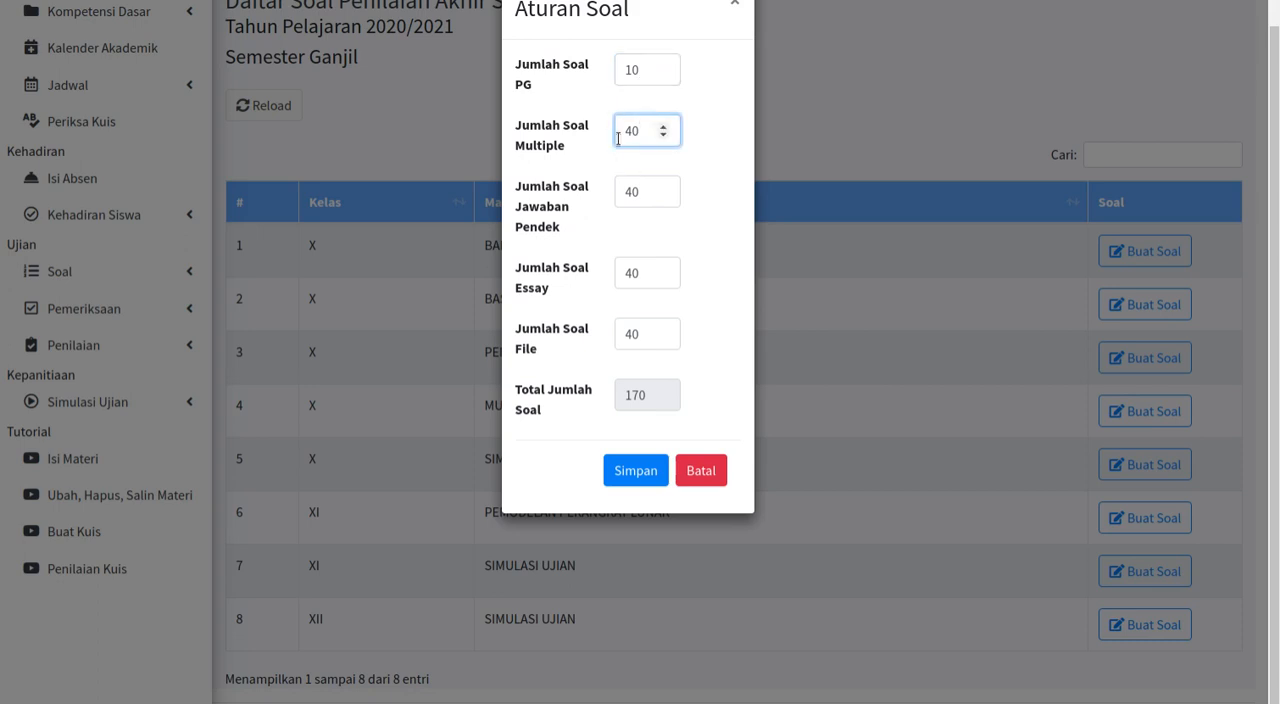
pyautogui.moveTo(636, 128); pyautogui.dragTo(600, 131)
pyautogui.write('5')
# Step: Set both Jumlah Soal Jawaban Pendek and Jumlah Soal Essay to 5 in the question rules
pyautogui.click(655, 194)
pyautogui.doubleClick(614, 203)
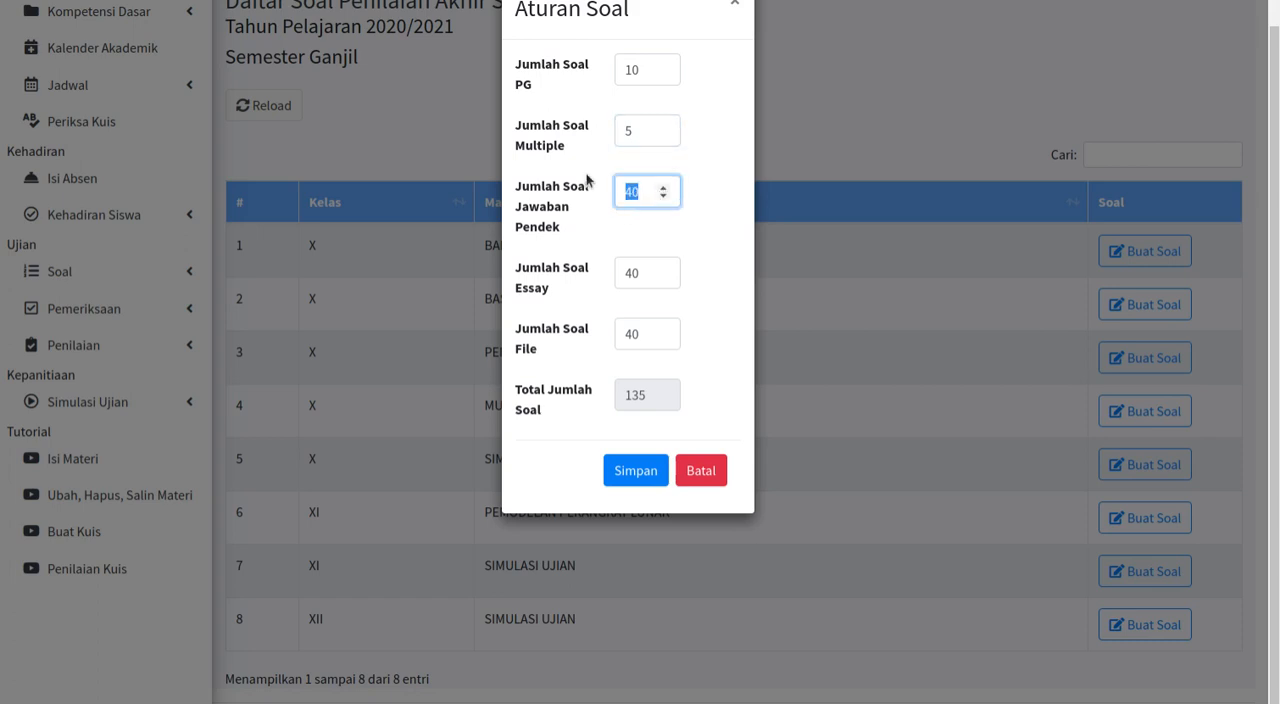
pyautogui.write('5')
pyautogui.doubleClick(639, 273)
pyautogui.write('5')
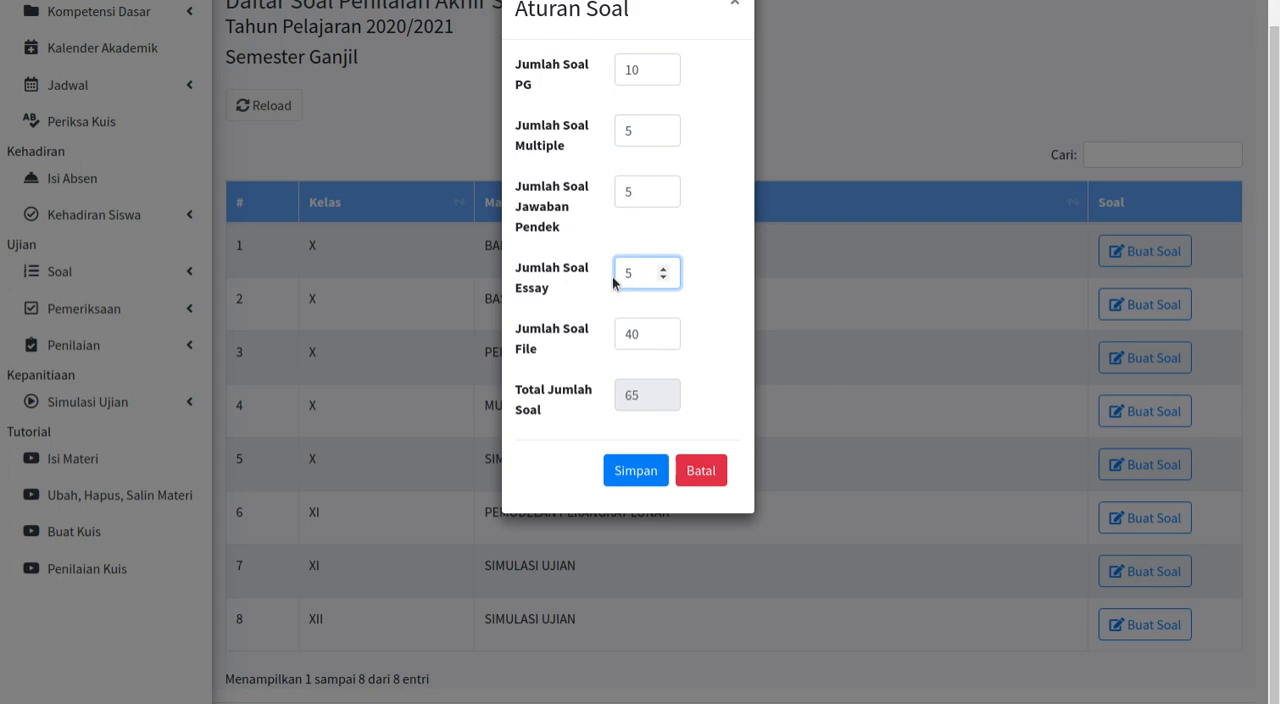
# Step: Set Jumlah Soal File to 0 and save the question rules
pyautogui.click(639, 334)
pyautogui.doubleClick(639, 334)
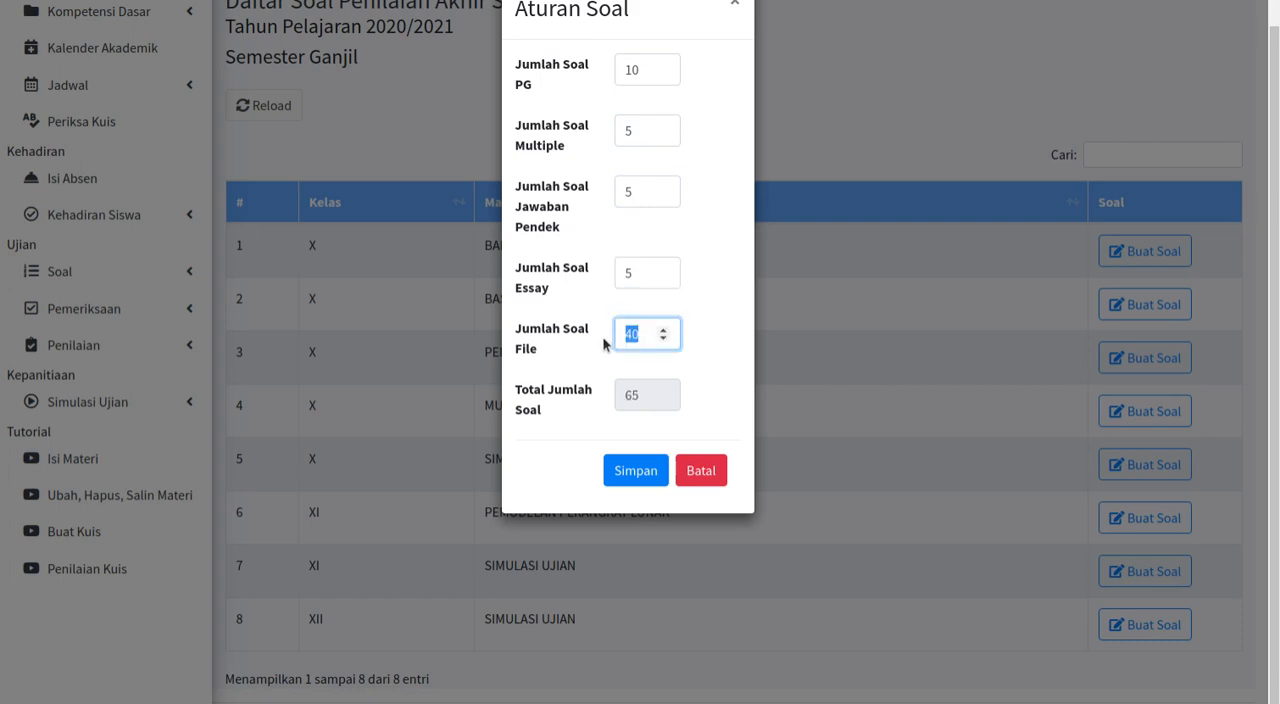
pyautogui.write('0')
pyautogui.click(603, 342)
pyautogui.click(635, 470)
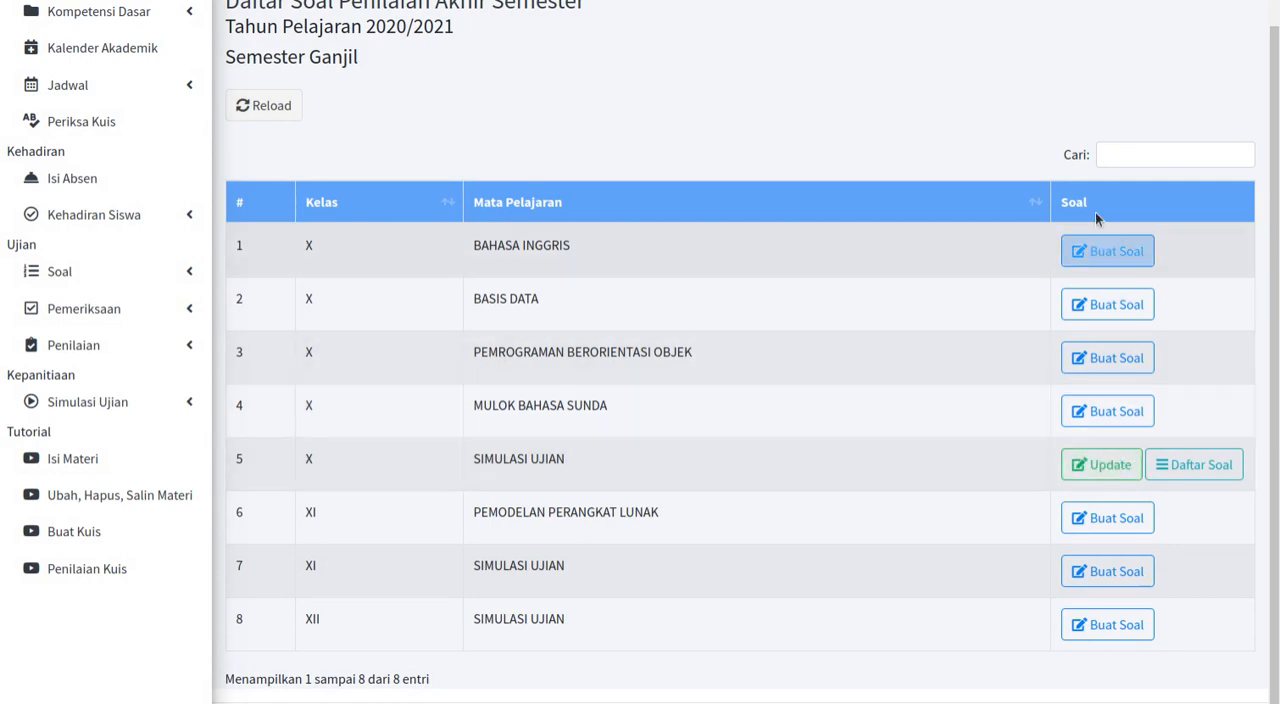
# Step: Review the saved question rules of class X SIMULASI UJIAN without changing them and open its question list
pyautogui.click(1127, 464)
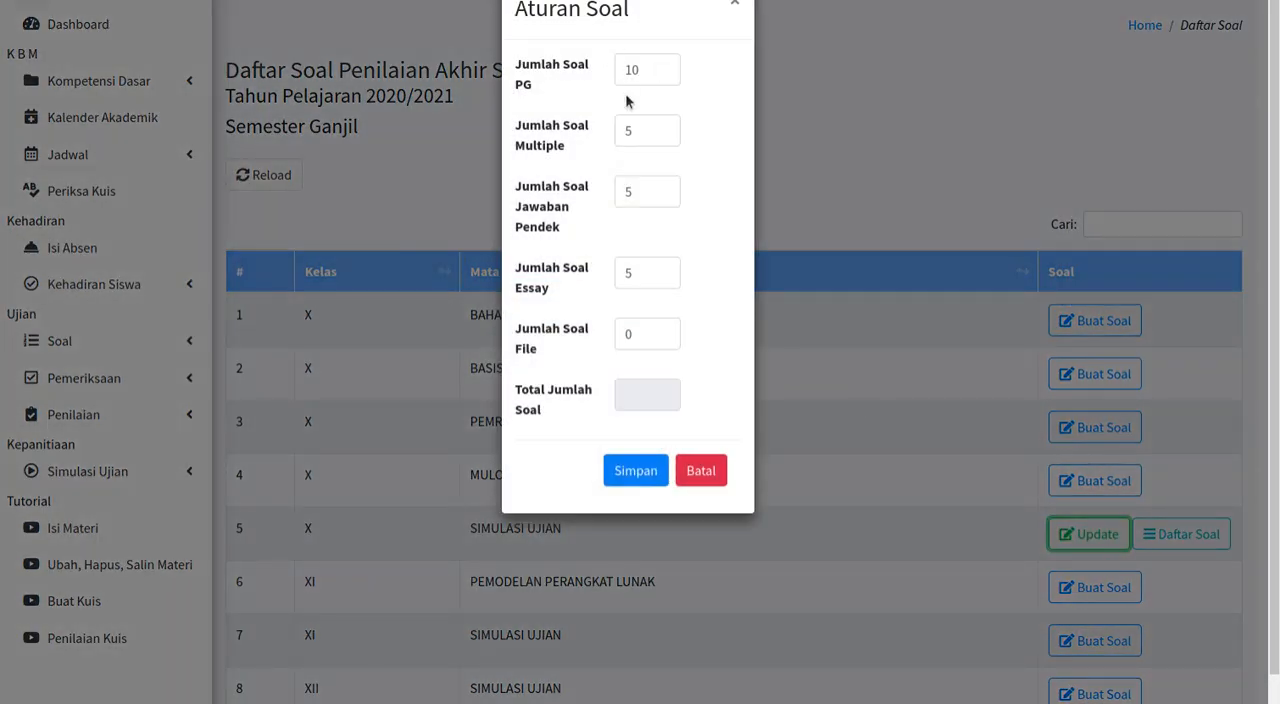
pyautogui.click(700, 470)
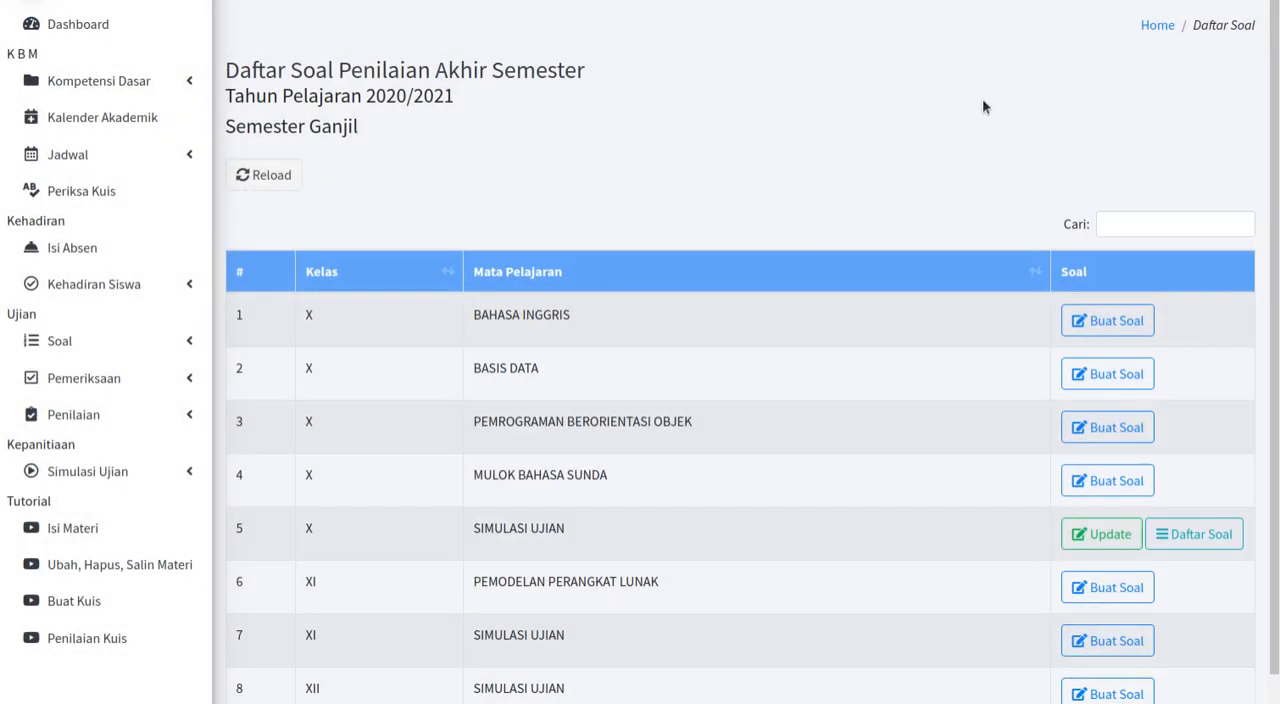
pyautogui.scroll(-2, 964, 367)
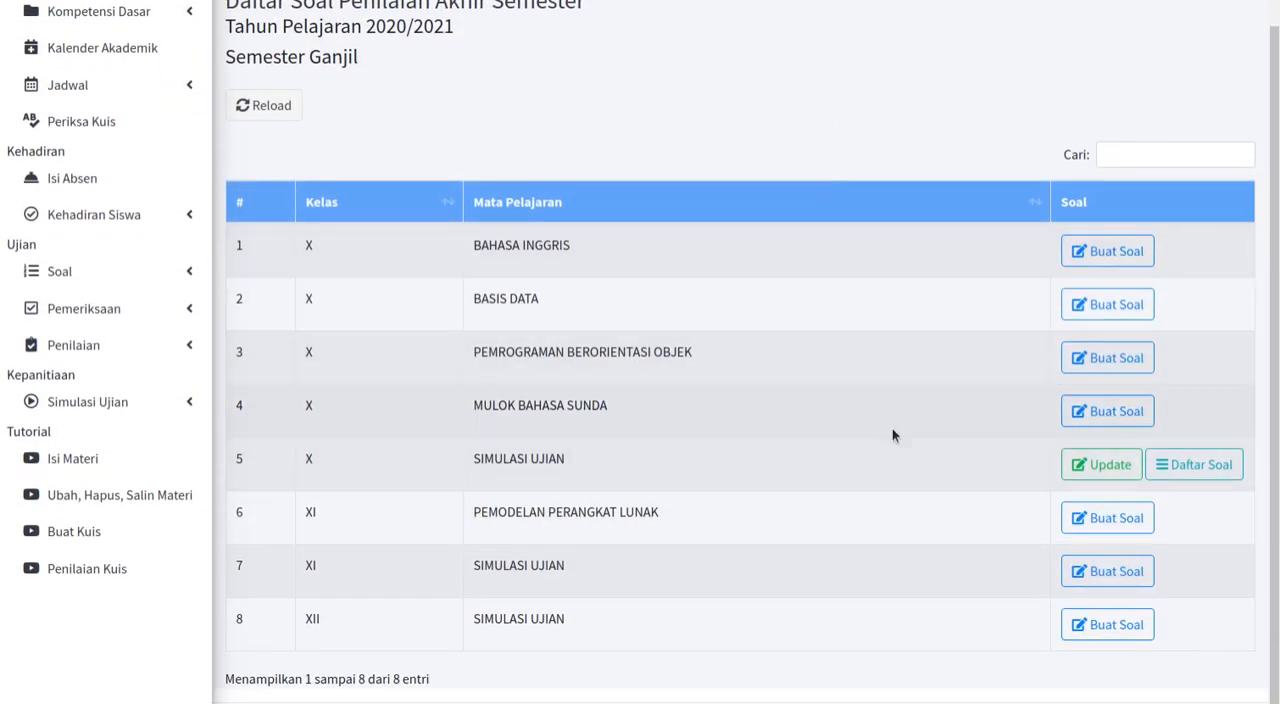
pyautogui.click(1200, 474)
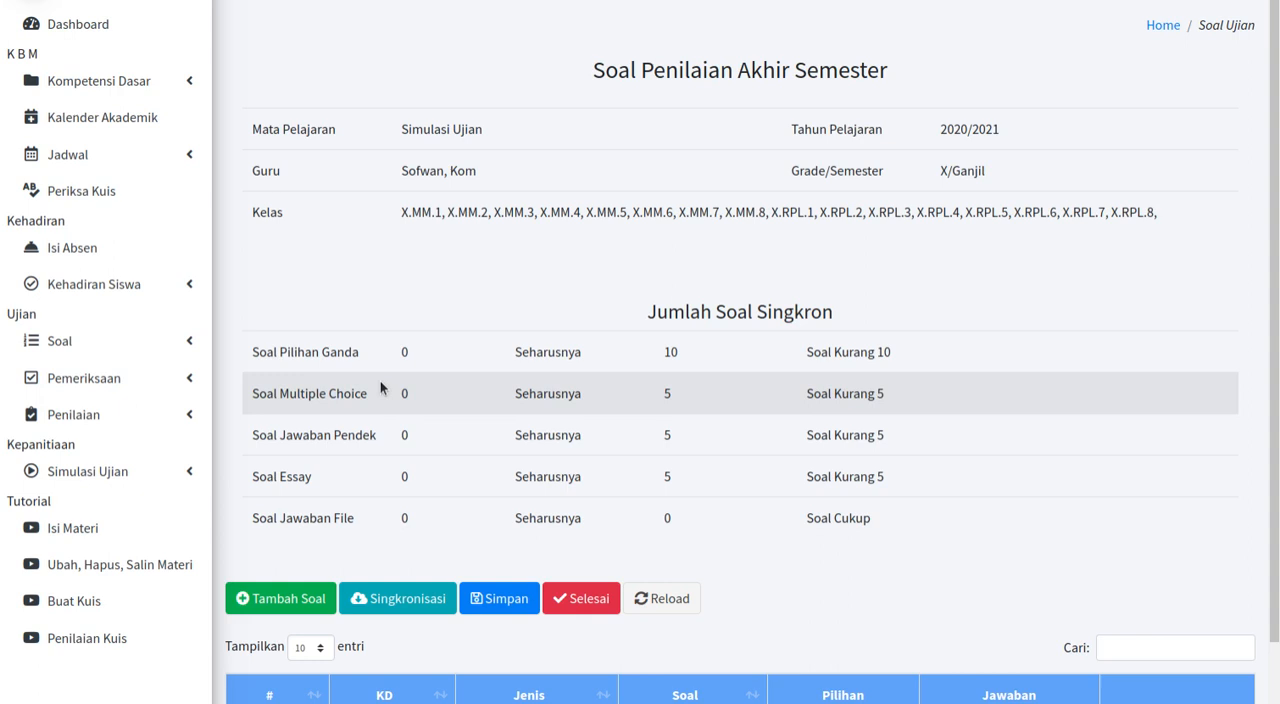
# Step: Open the Kompetensi Dasar page for SIMULASI UJIAN, class X, in school year 2020/2021
pyautogui.click(131, 80)
pyautogui.click(118, 155)
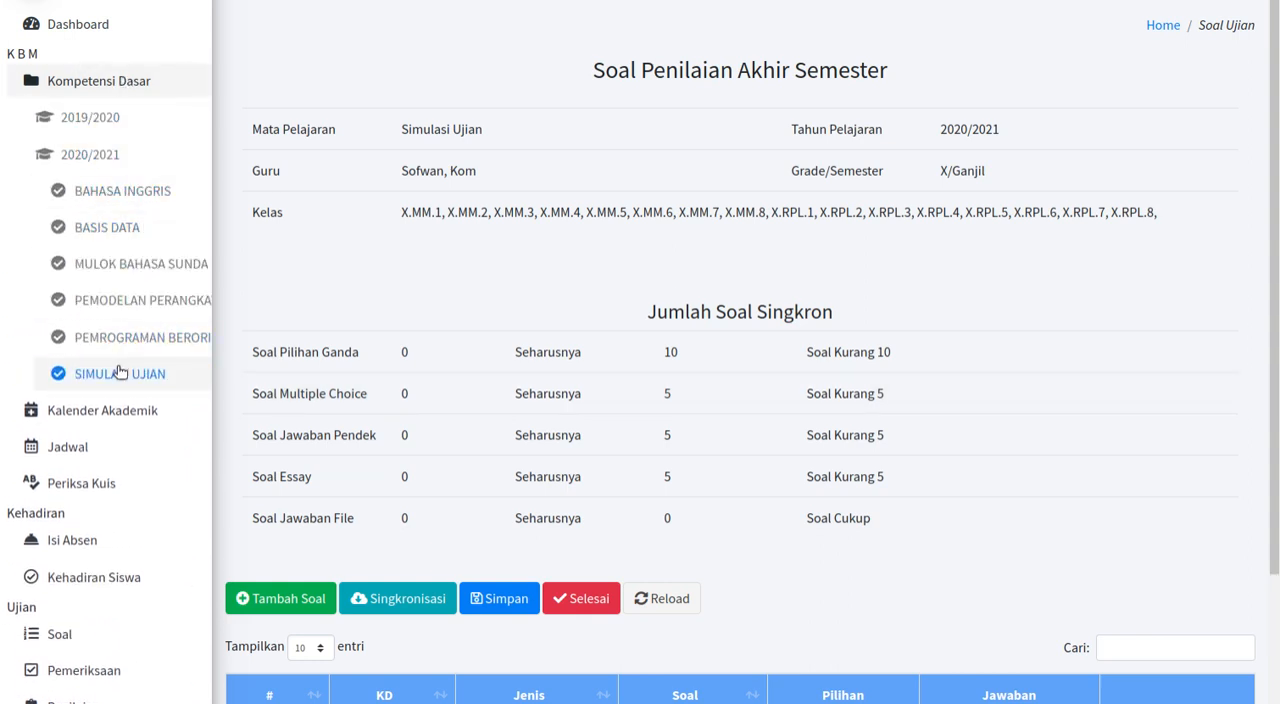
pyautogui.click(120, 373)
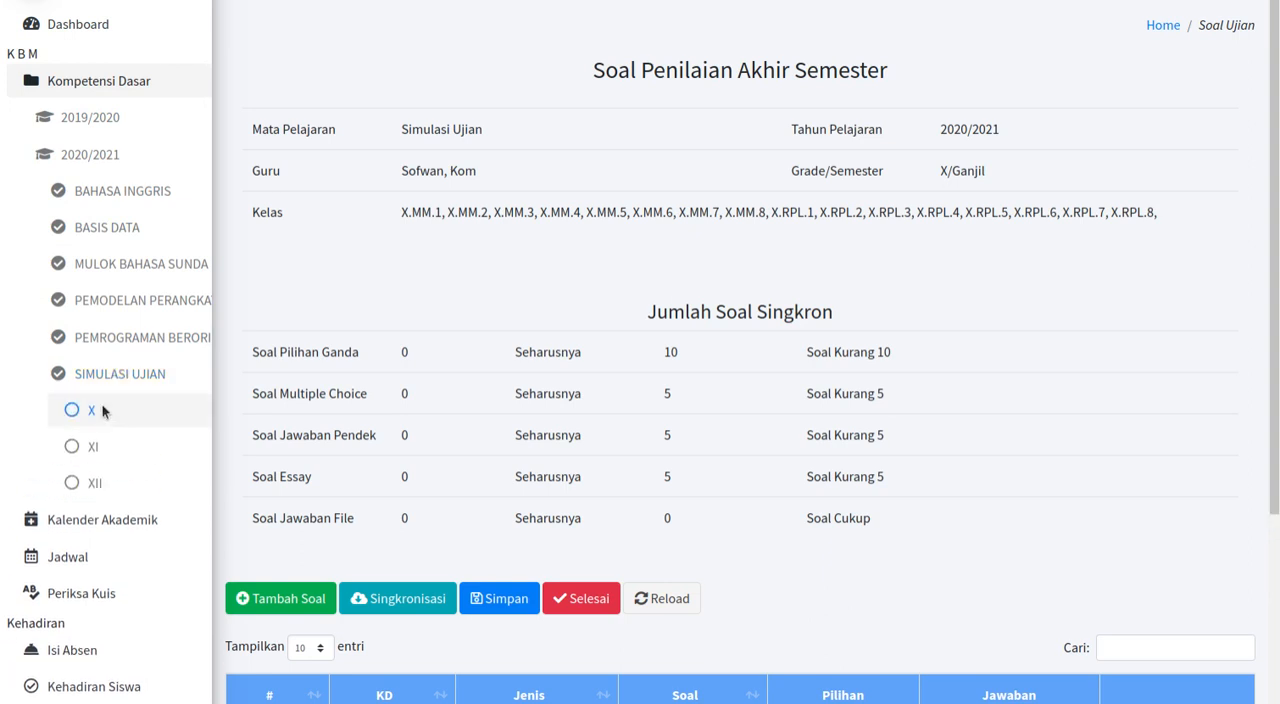
pyautogui.click(103, 410)
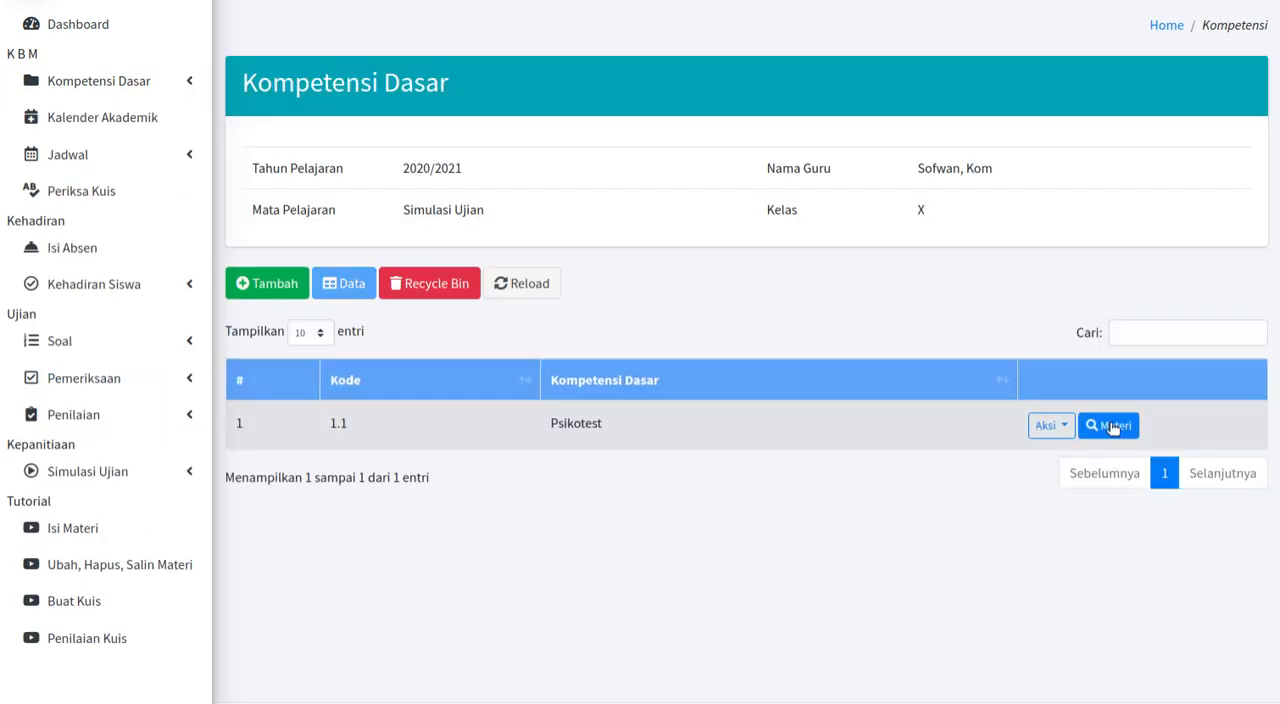
# Step: Open the Psikotest material for class X.MM.1 (Ganjil) and view the quiz questions of its Simulasi Ujian meeting
pyautogui.click(1110, 425)
pyautogui.click(703, 62)
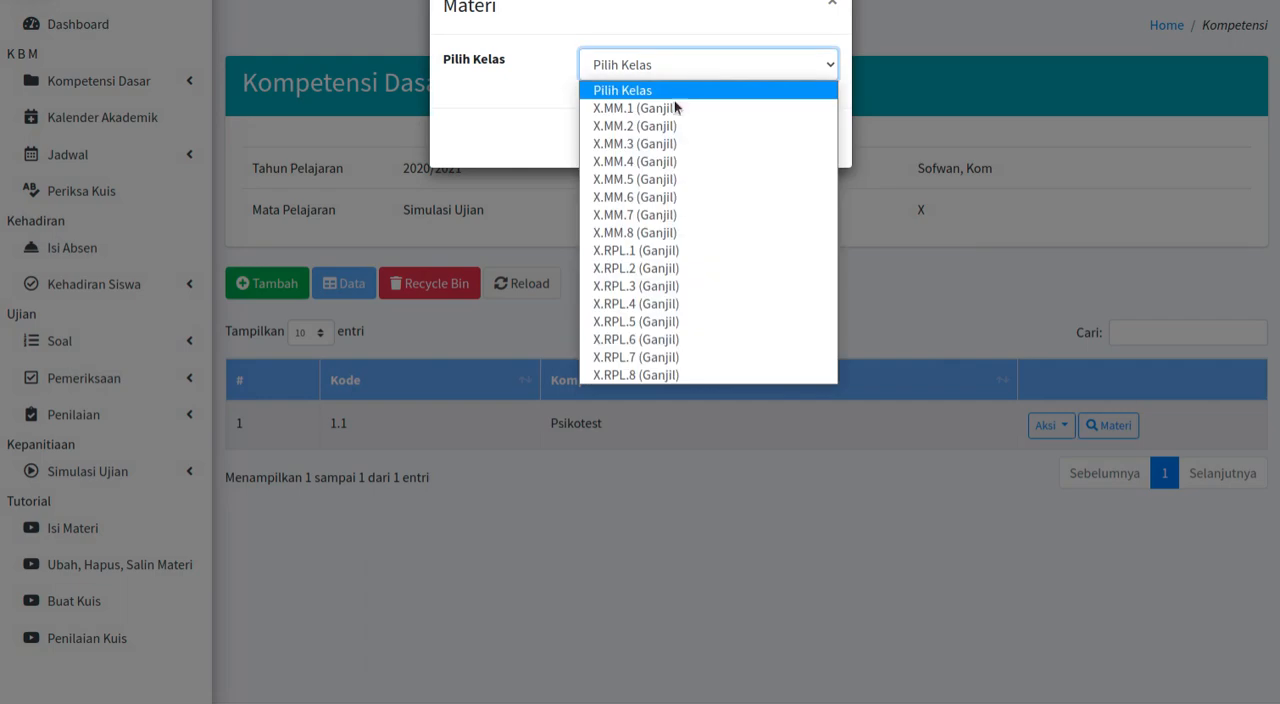
pyautogui.click(675, 107)
pyautogui.click(726, 130)
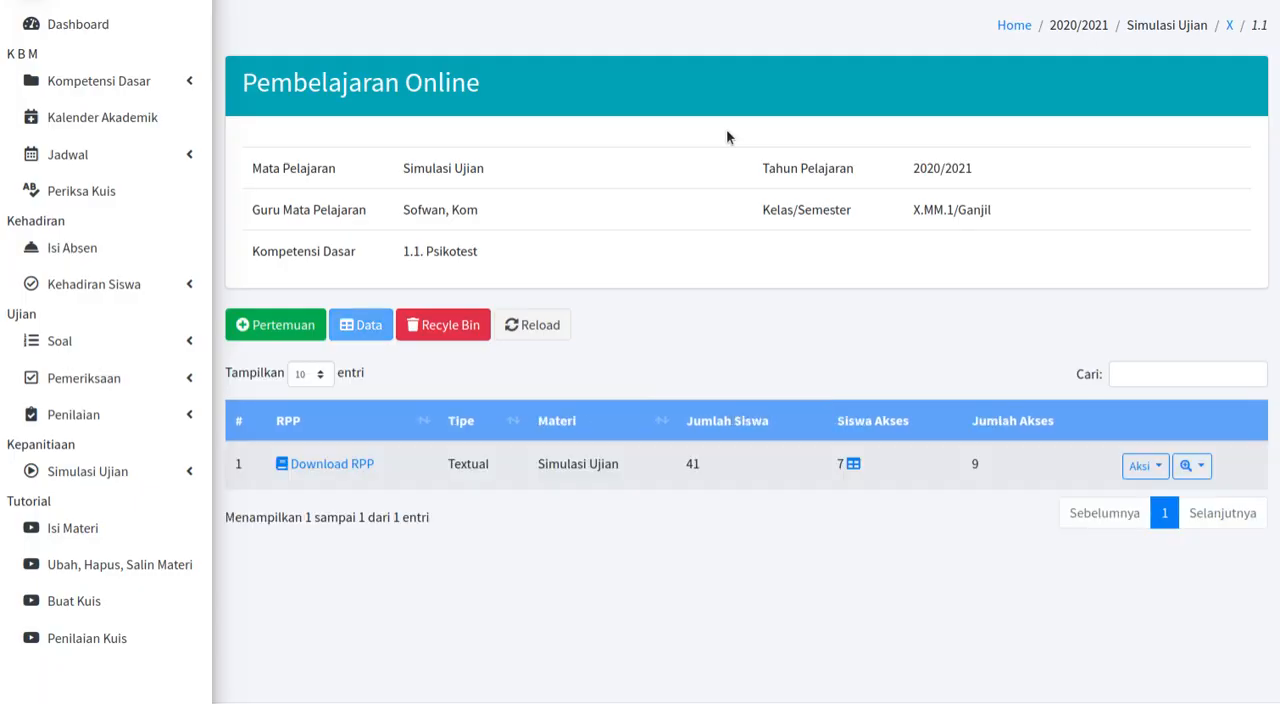
pyautogui.click(1185, 464)
pyautogui.click(1172, 436)
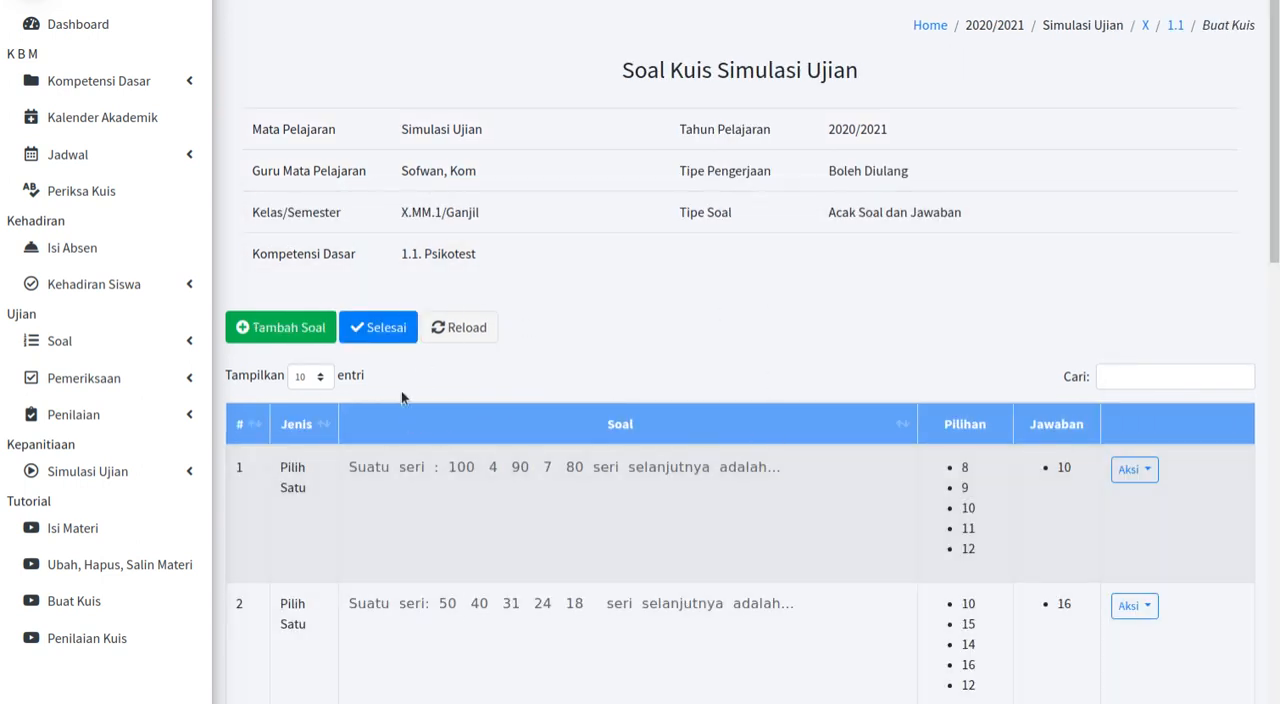
# Step: Return to the 2020/2021 Ganjil PAS exam list and open the question list of class X SIMULASI UJIAN
pyautogui.click(122, 345)
pyautogui.click(124, 420)
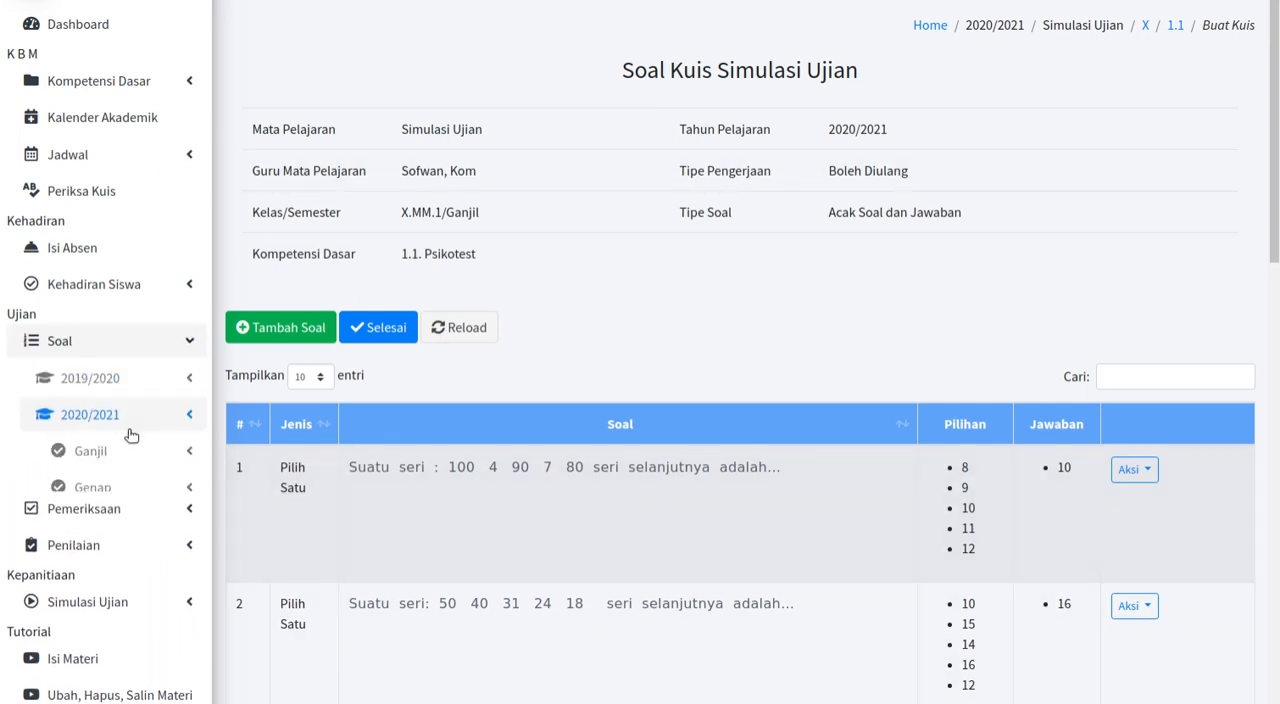
pyautogui.click(122, 458)
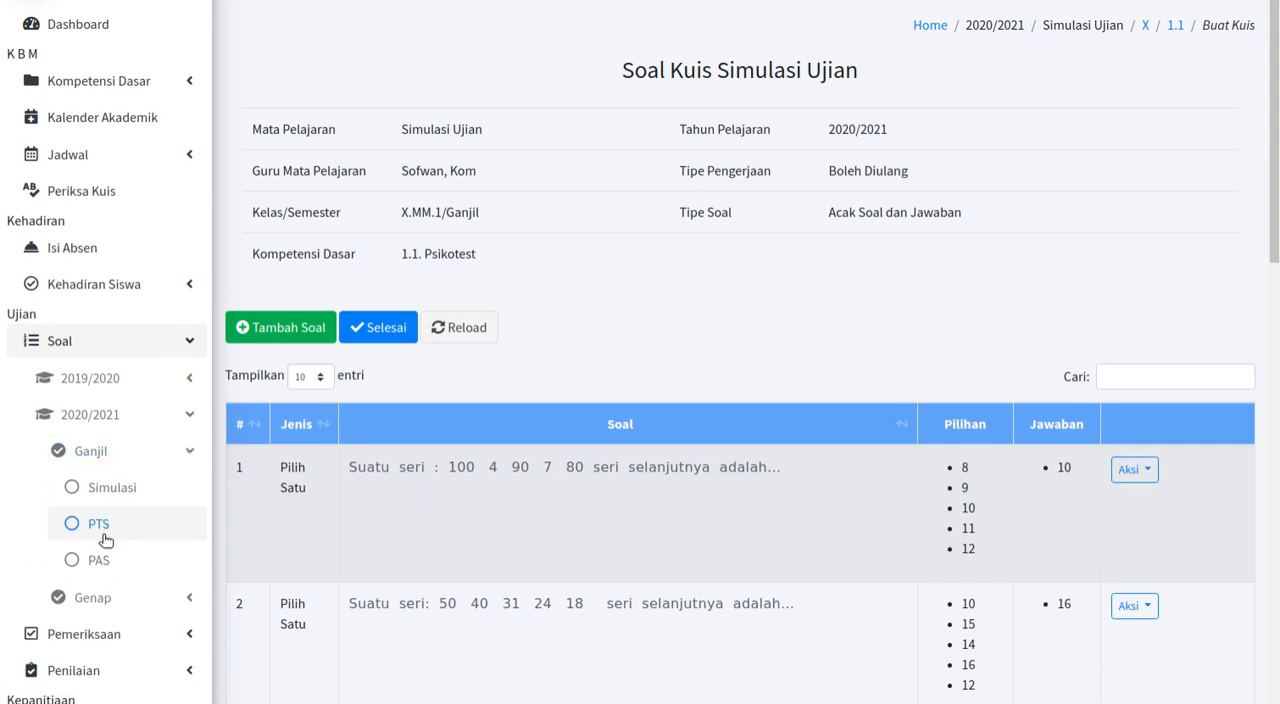
pyautogui.click(97, 563)
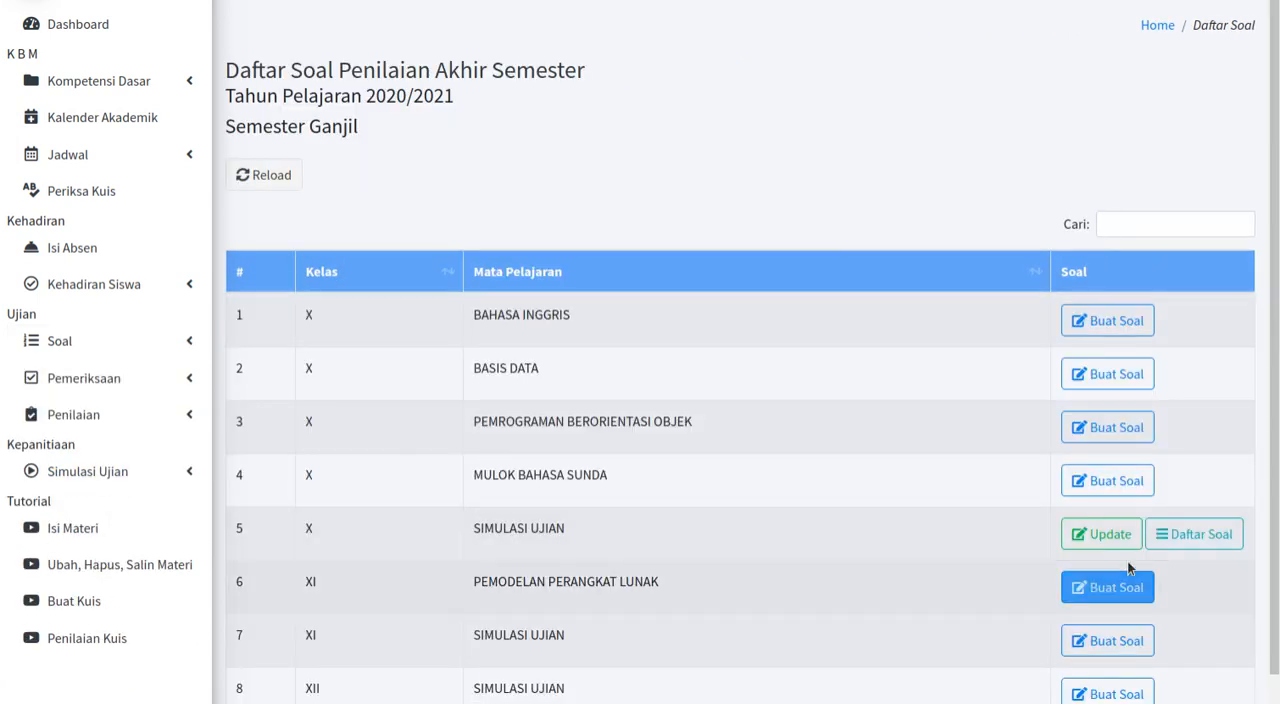
pyautogui.click(1199, 536)
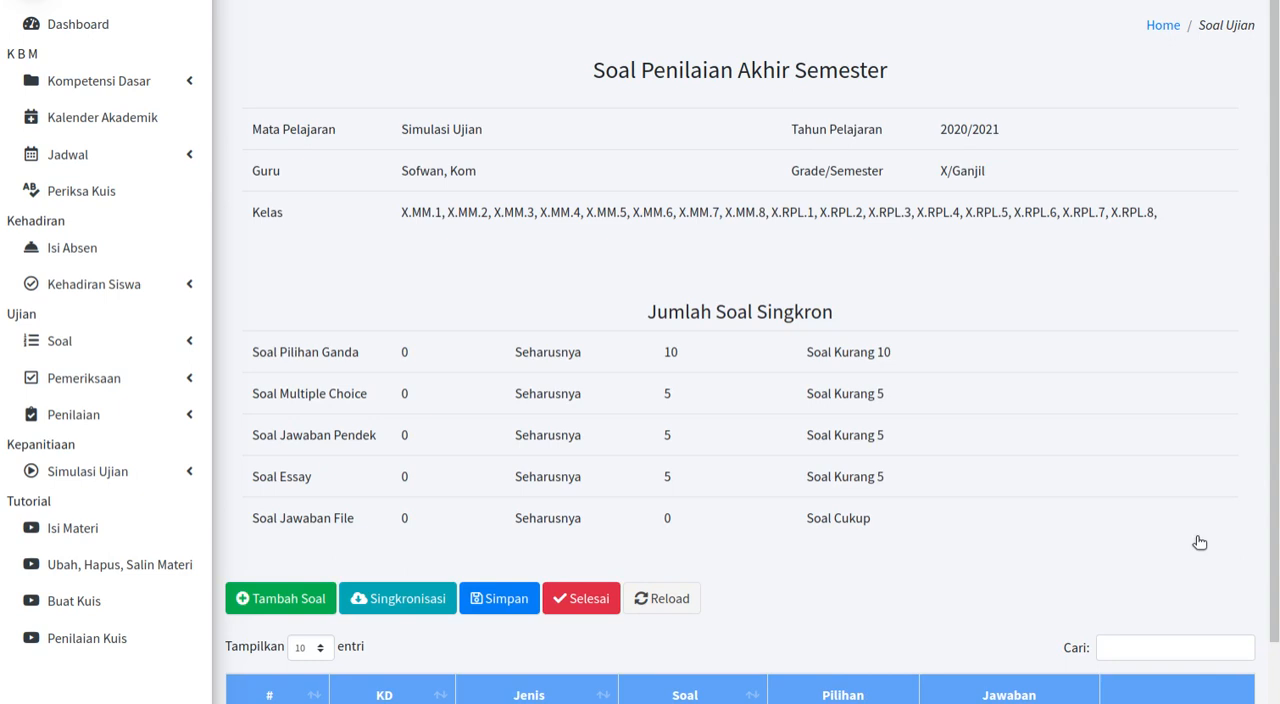
# Step: Check the required question counts and synchronize the questions into the class X Simulasi Ujian exam
pyautogui.scroll(-2, 1200, 542)
pyautogui.scroll(2, 1200, 542)
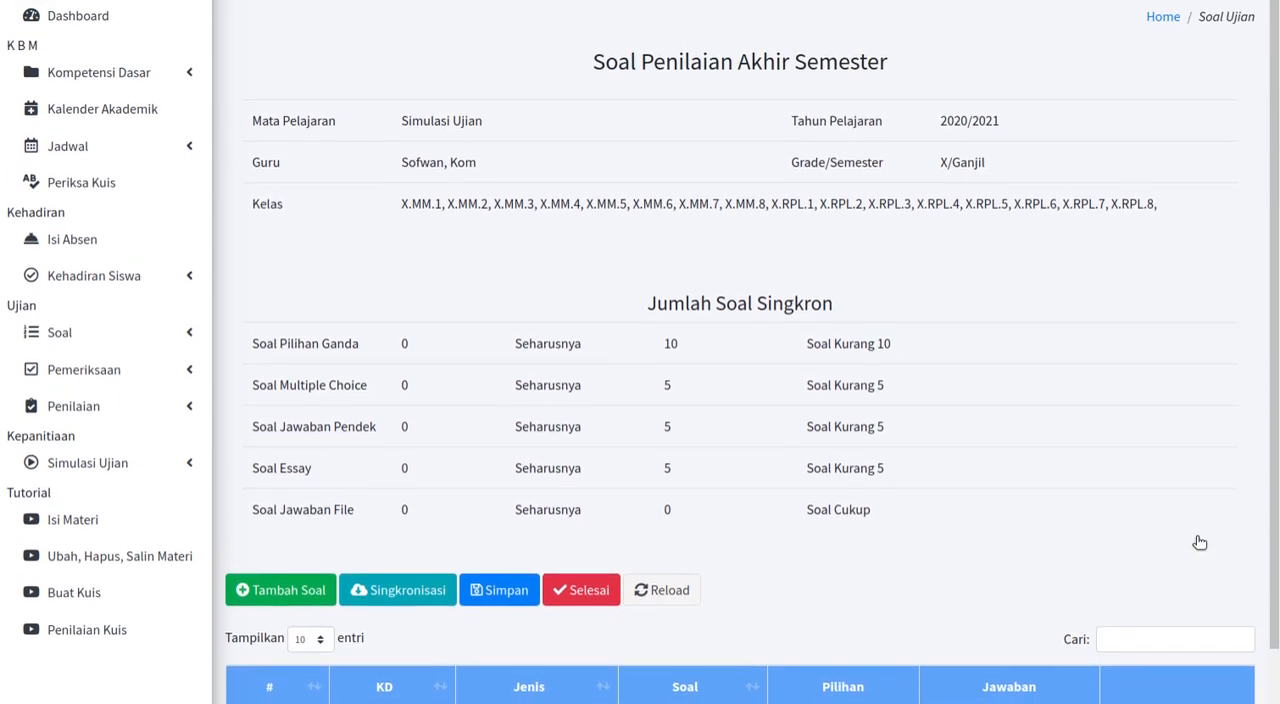
pyautogui.scroll(-2, 1200, 542)
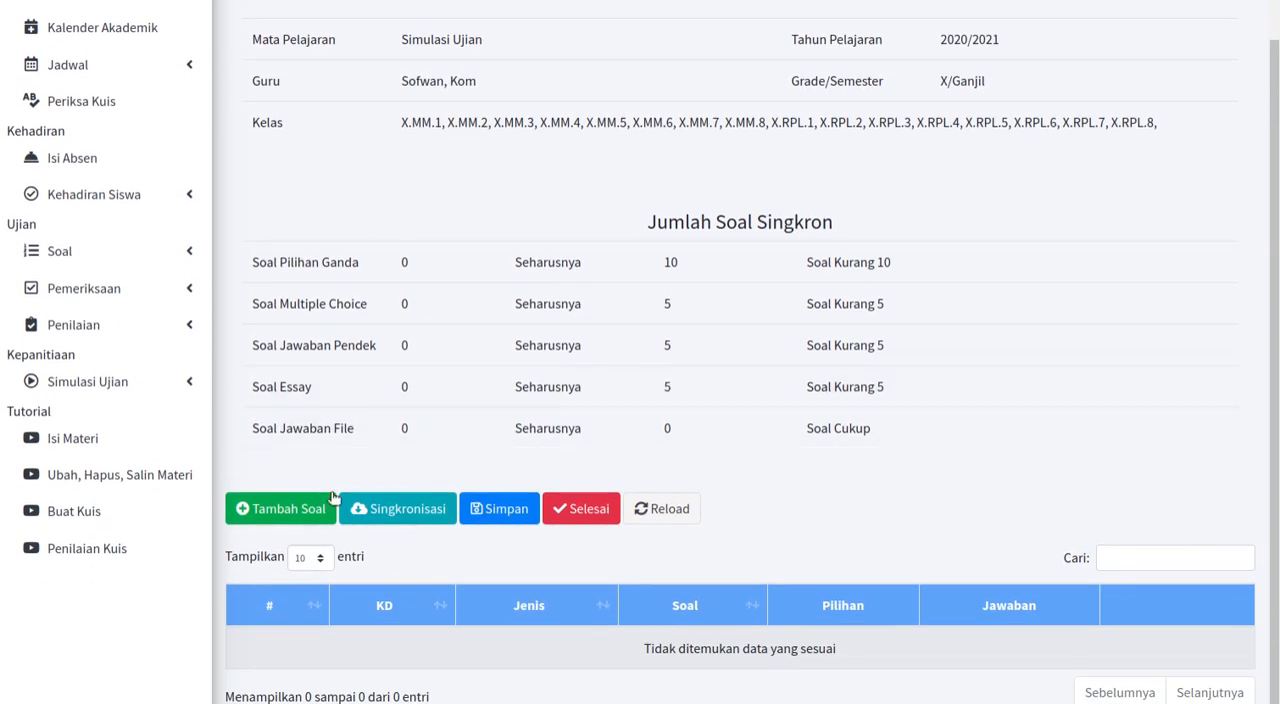
pyautogui.click(399, 520)
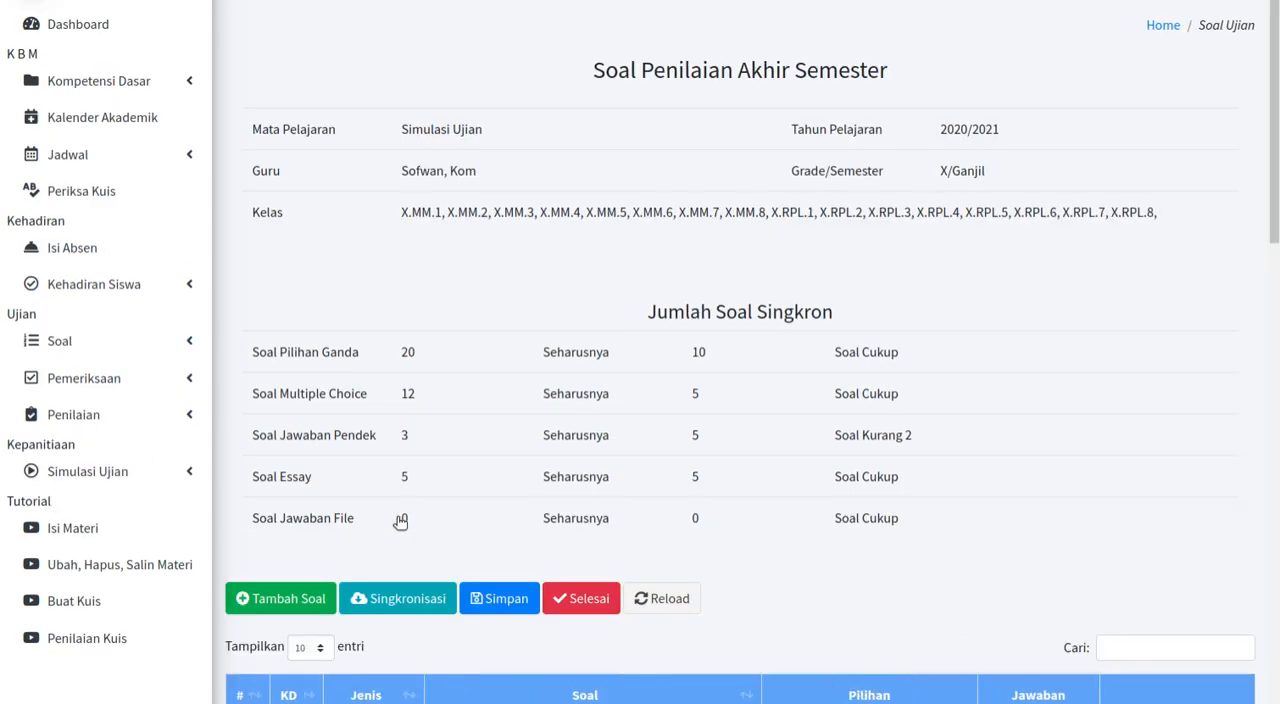
# Step: Review the synchronized question counts and the question list of the class X Simulasi Ujian exam, and save the questions
pyautogui.scroll(-1, 400, 520)
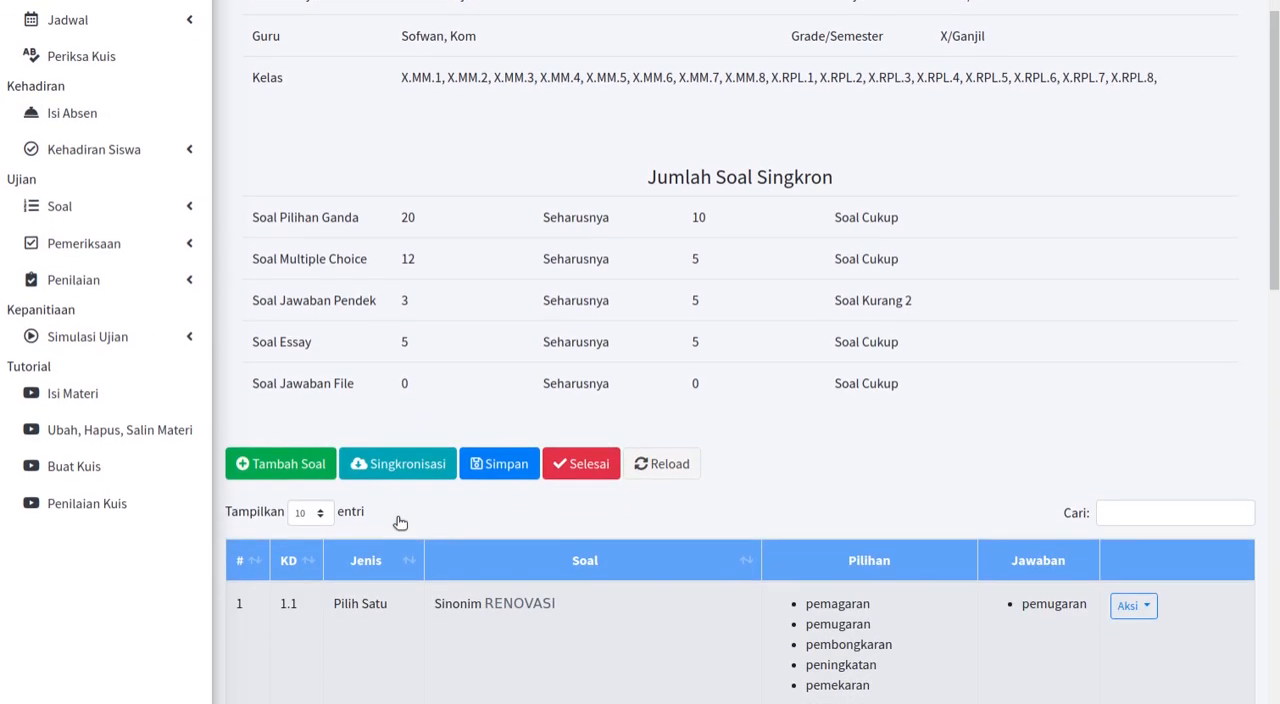
pyautogui.scroll(1, 663, 541)
pyautogui.scroll(-5, 663, 541)
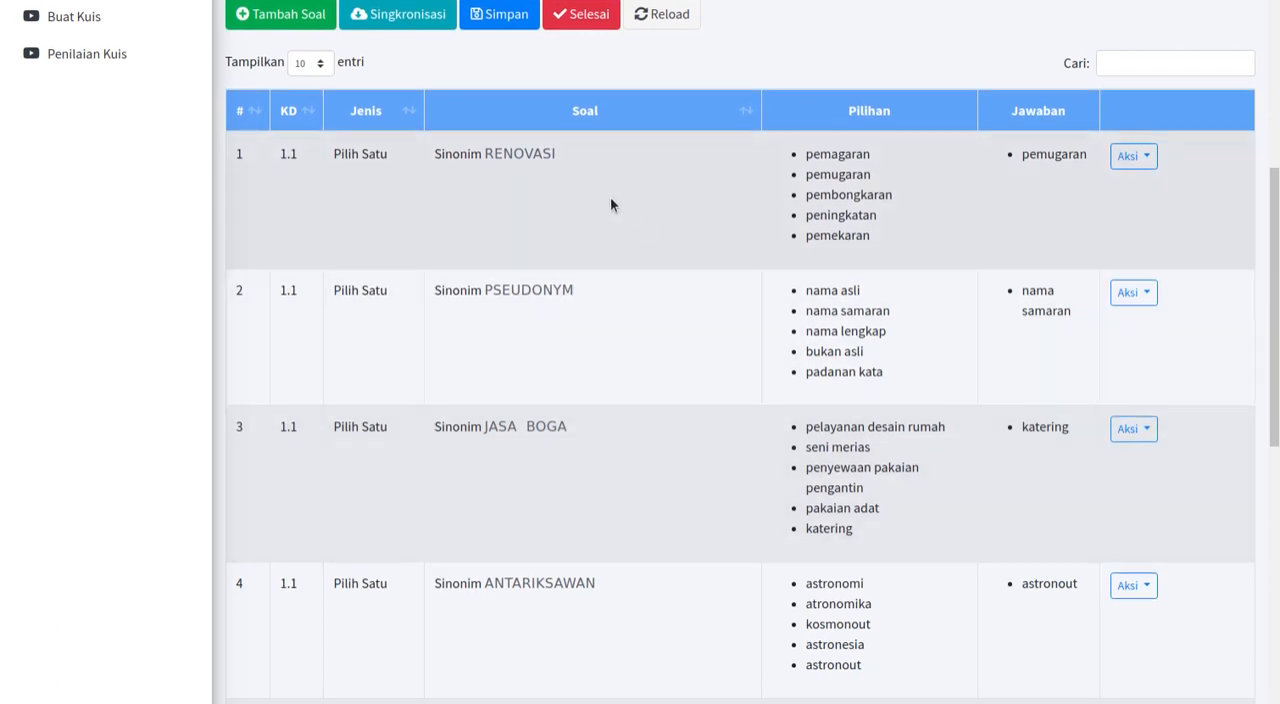
pyautogui.scroll(-6, 612, 205)
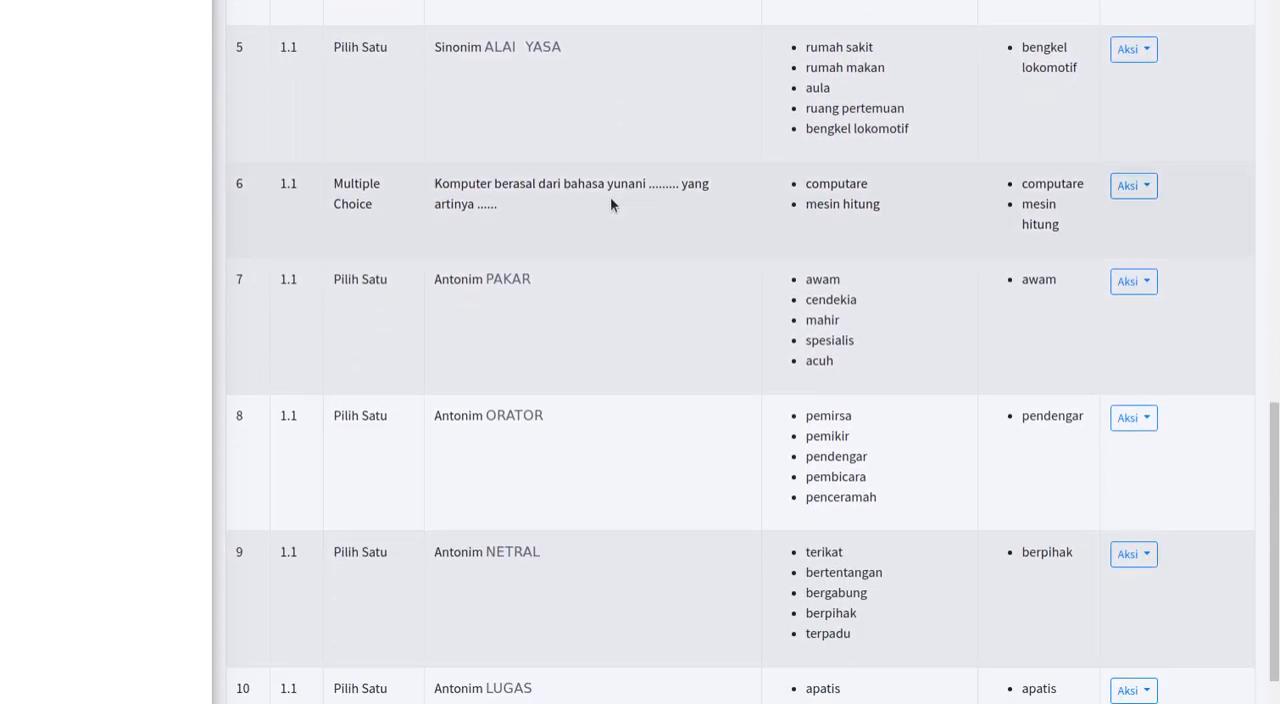
pyautogui.scroll(8, 611, 204)
pyautogui.scroll(5, 610, 196)
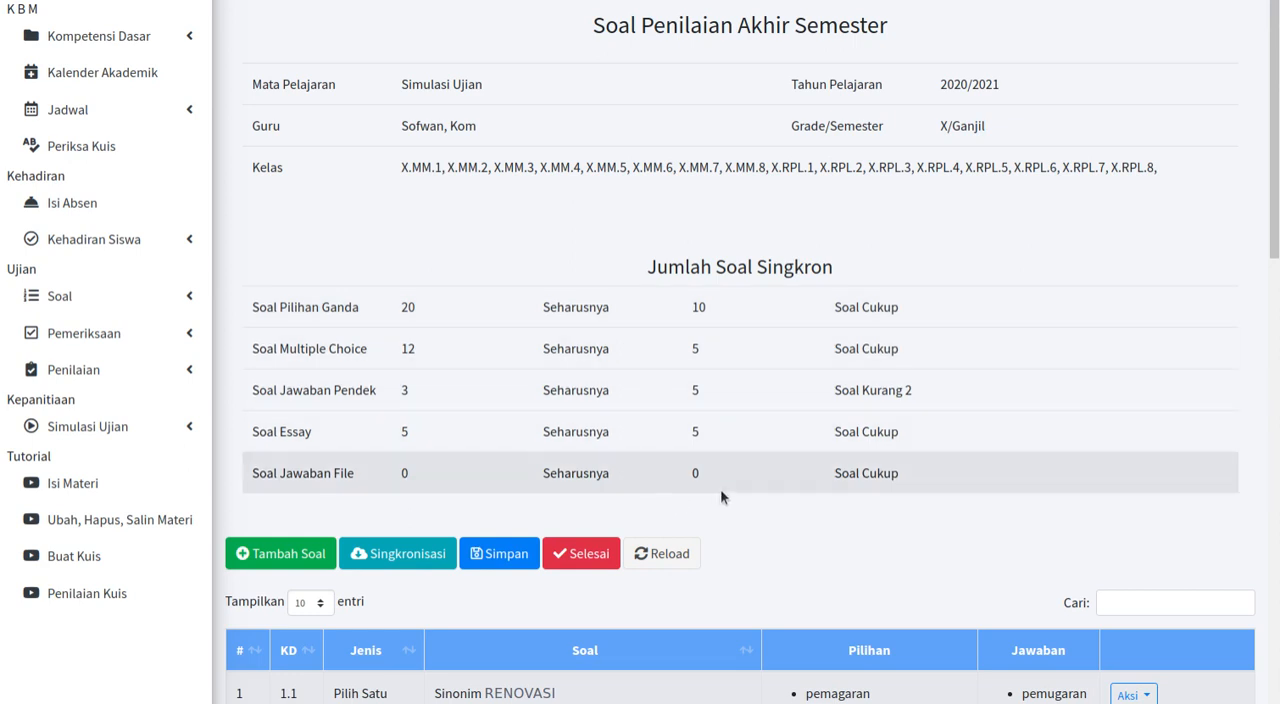
pyautogui.scroll(-1, 720, 495)
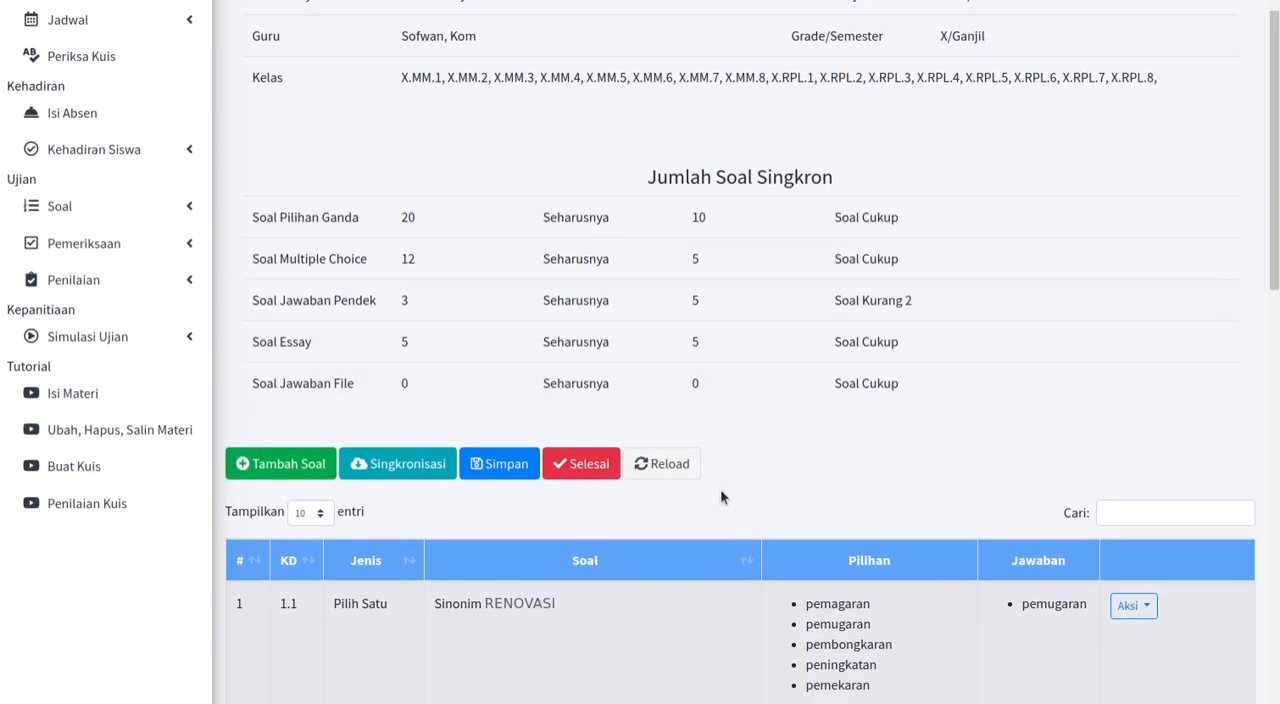
pyautogui.scroll(-1, 722, 497)
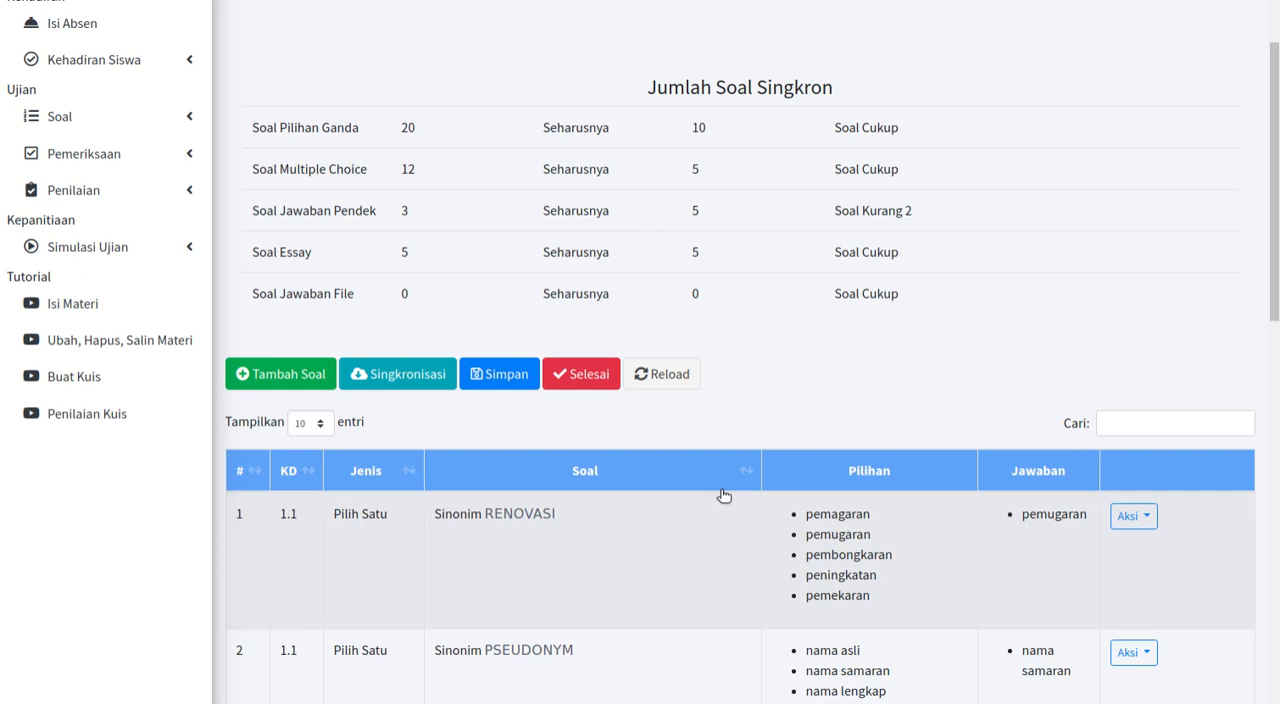
pyautogui.click(512, 376)
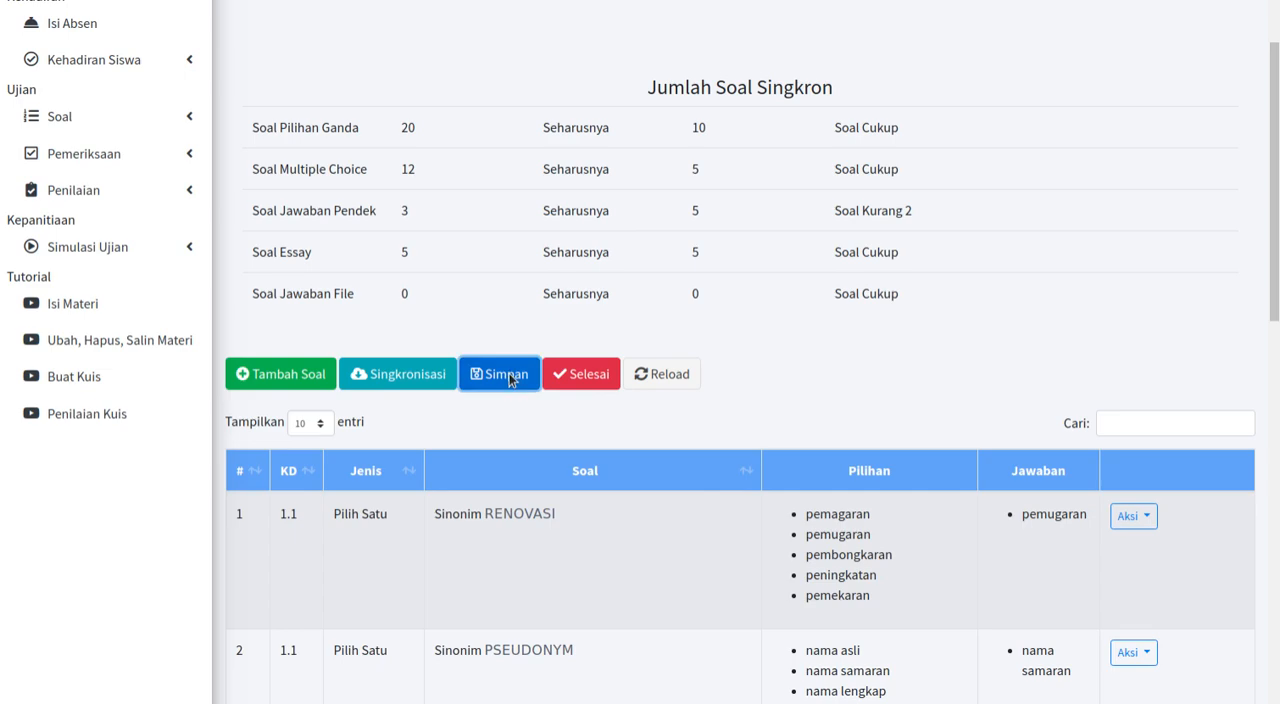
# Step: Check the question-count settings of class X SIMULASI UJIAN without changing them and reopen its question list
pyautogui.scroll(-2, 971, 443)
pyautogui.click(1100, 464)
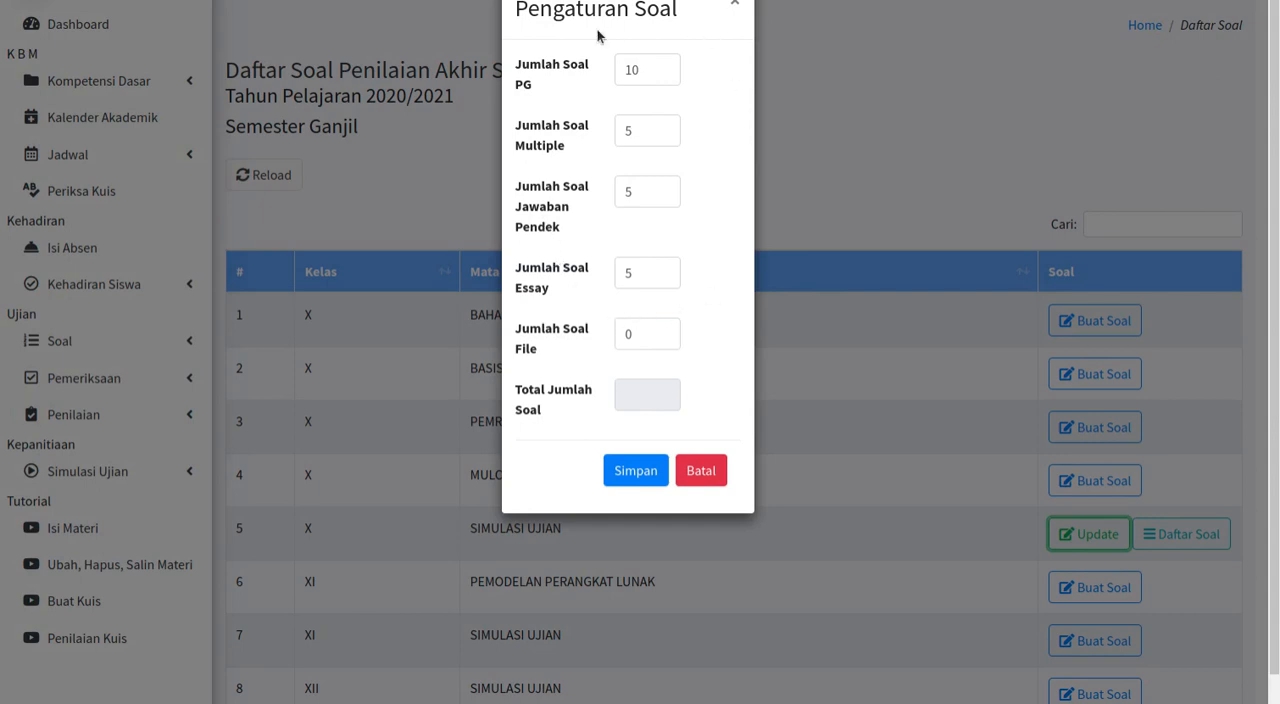
pyautogui.click(688, 466)
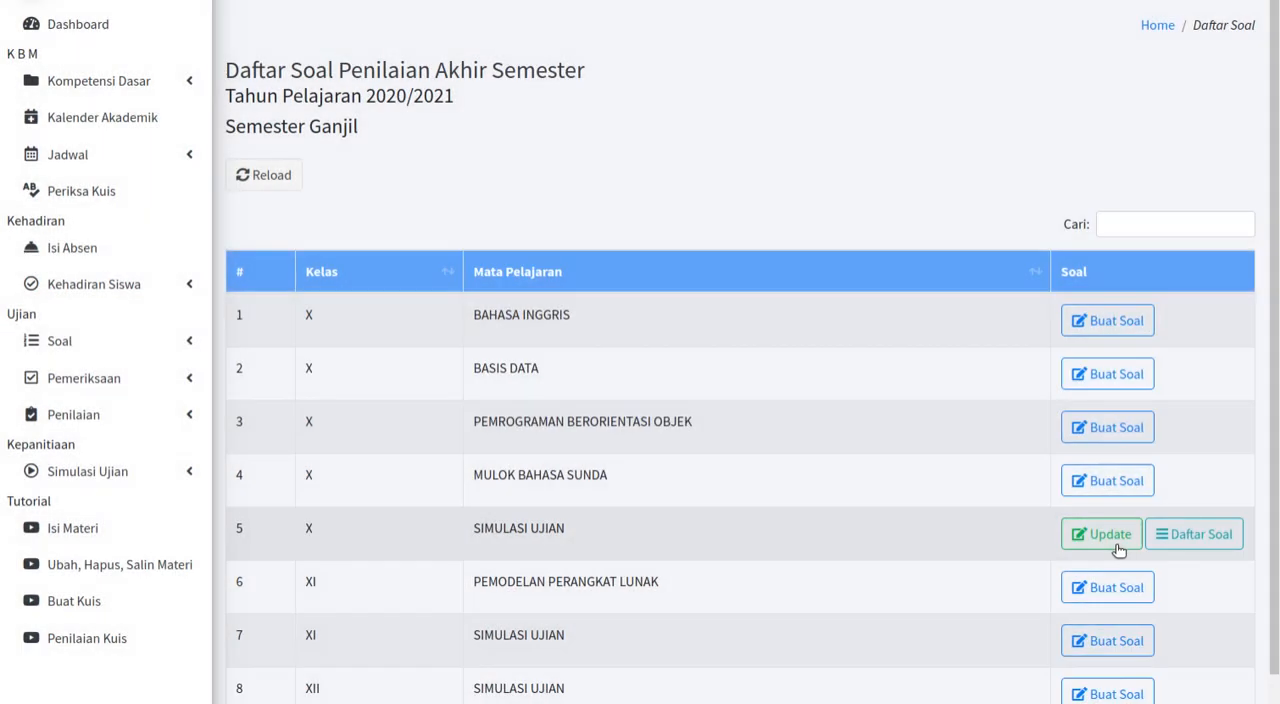
pyautogui.click(1166, 541)
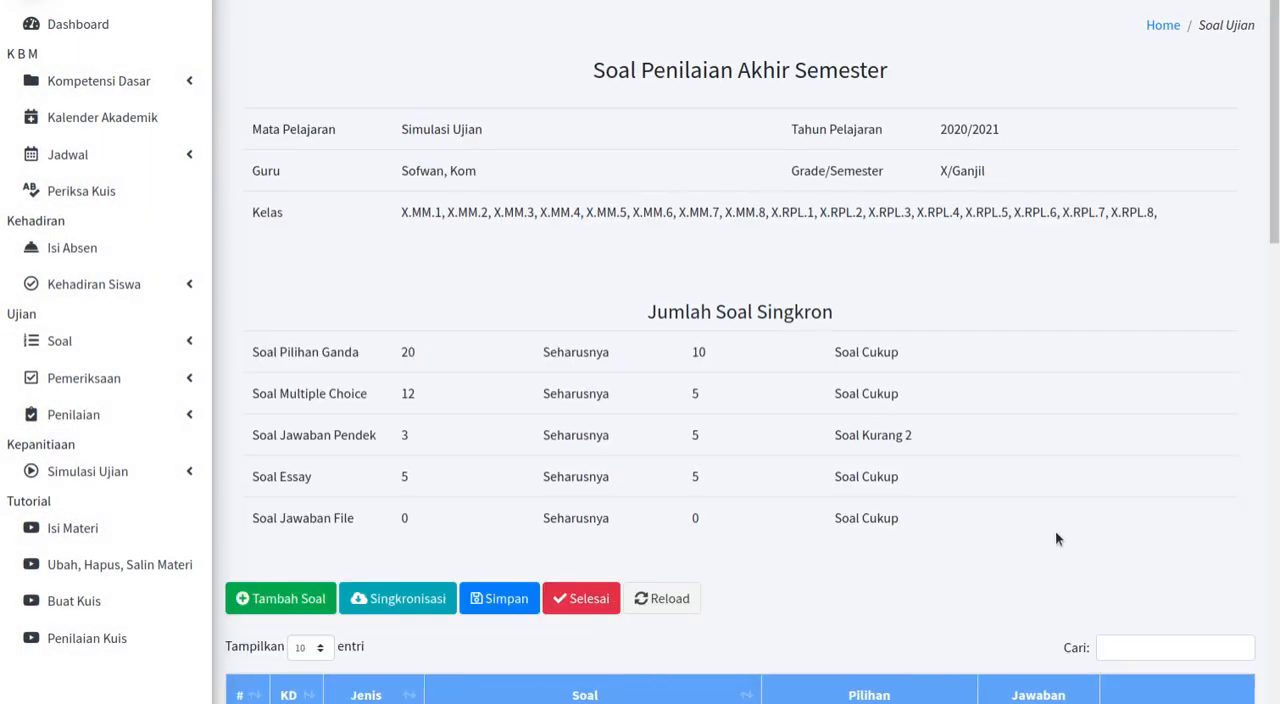
# Step: View the available question types in a new question form and close it without saving
pyautogui.scroll(-5, 798, 446)
pyautogui.scroll(-2, 798, 453)
pyautogui.scroll(2, 300, 400)
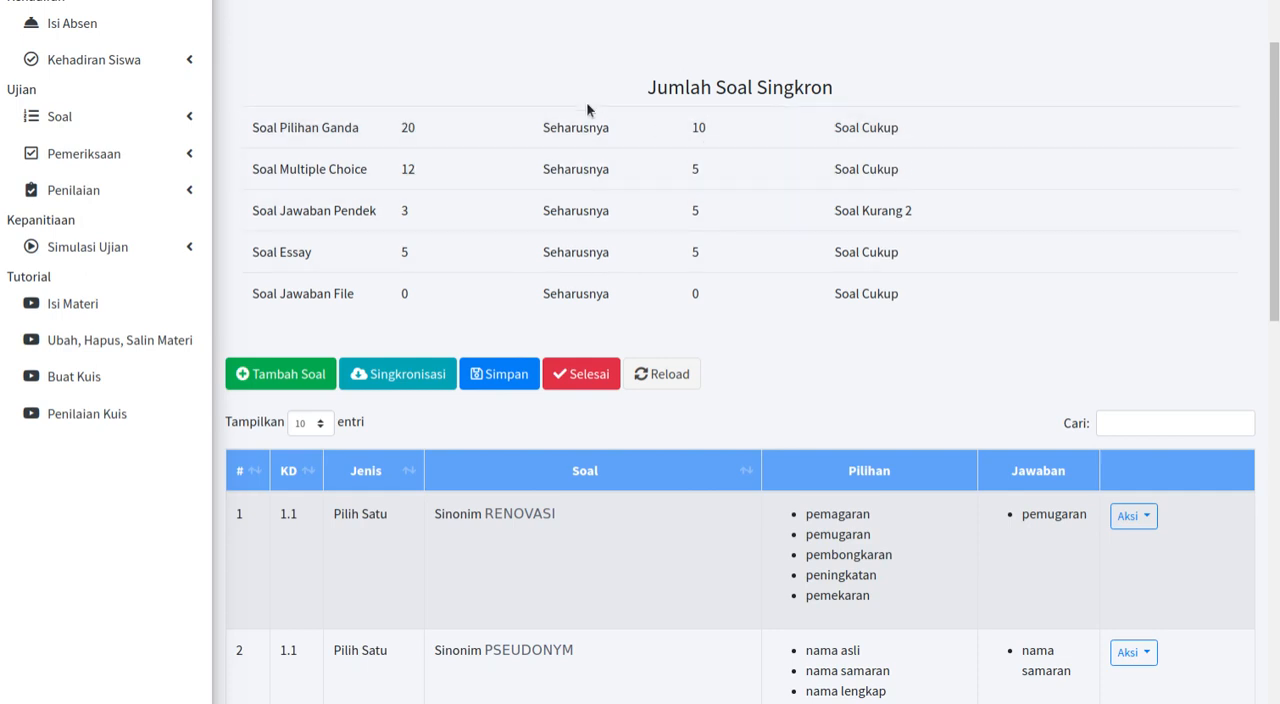
pyautogui.scroll(-2, 586, 101)
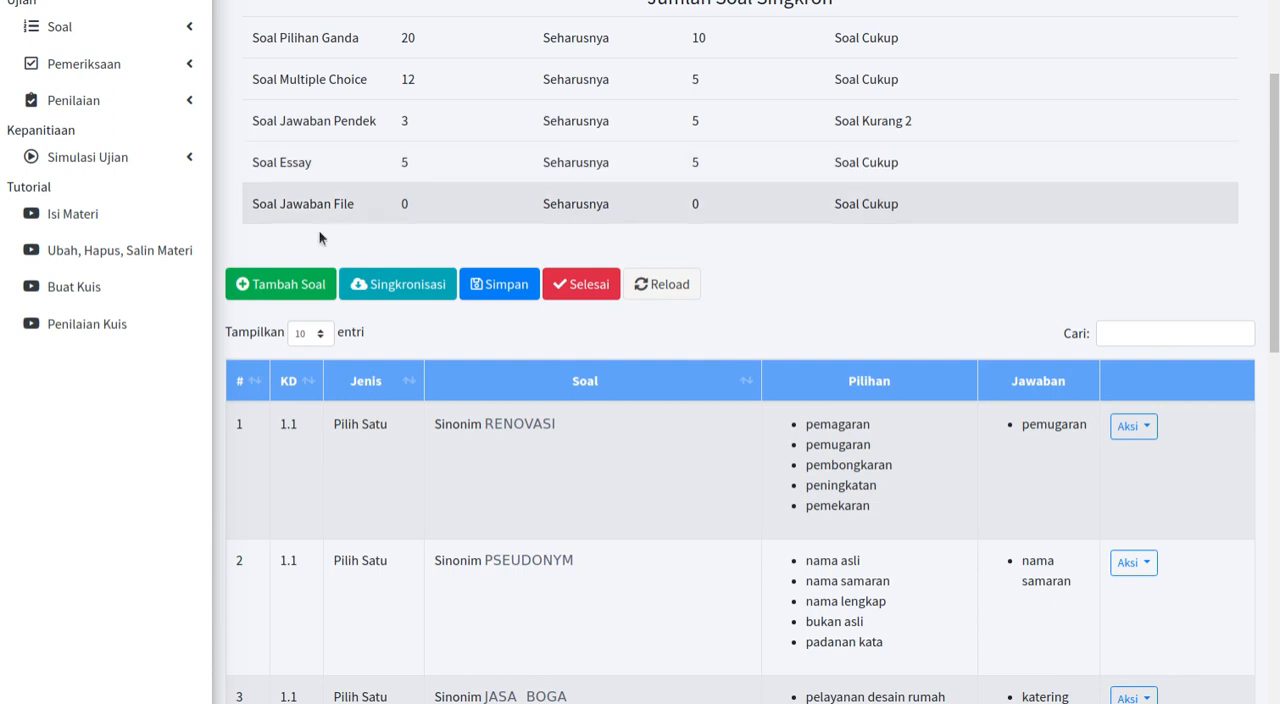
pyautogui.click(248, 288)
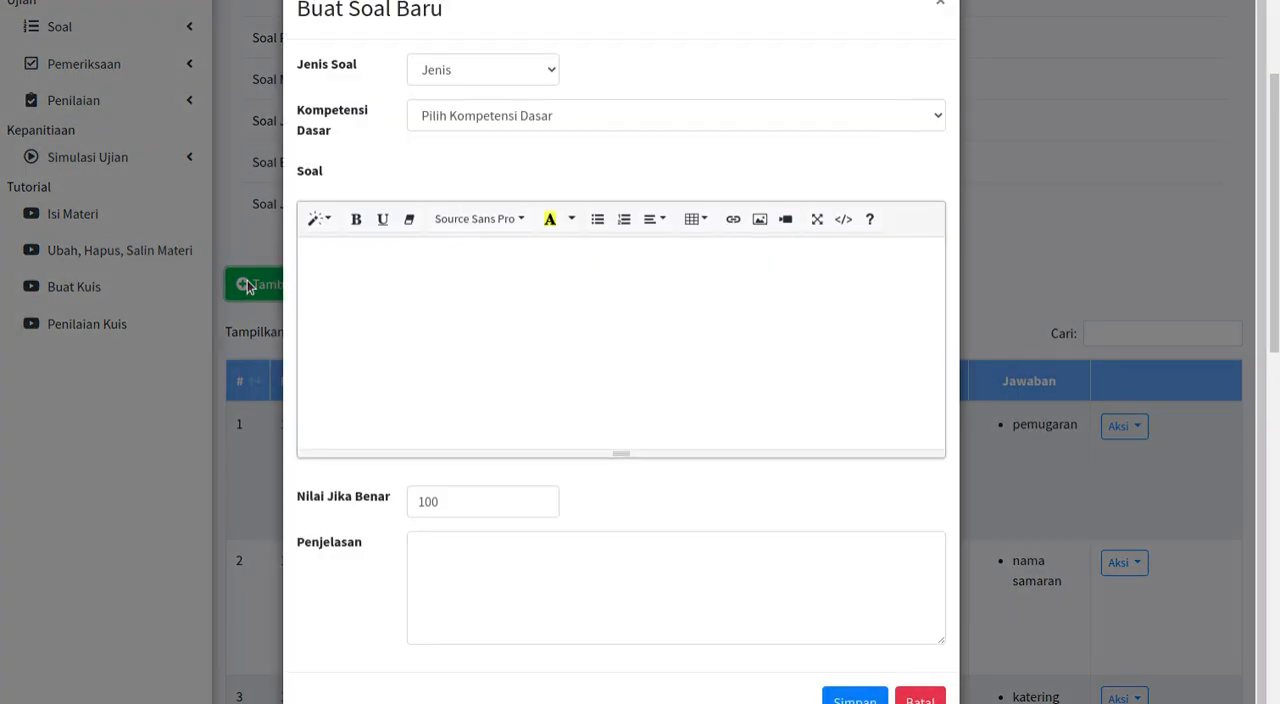
pyautogui.click(479, 69)
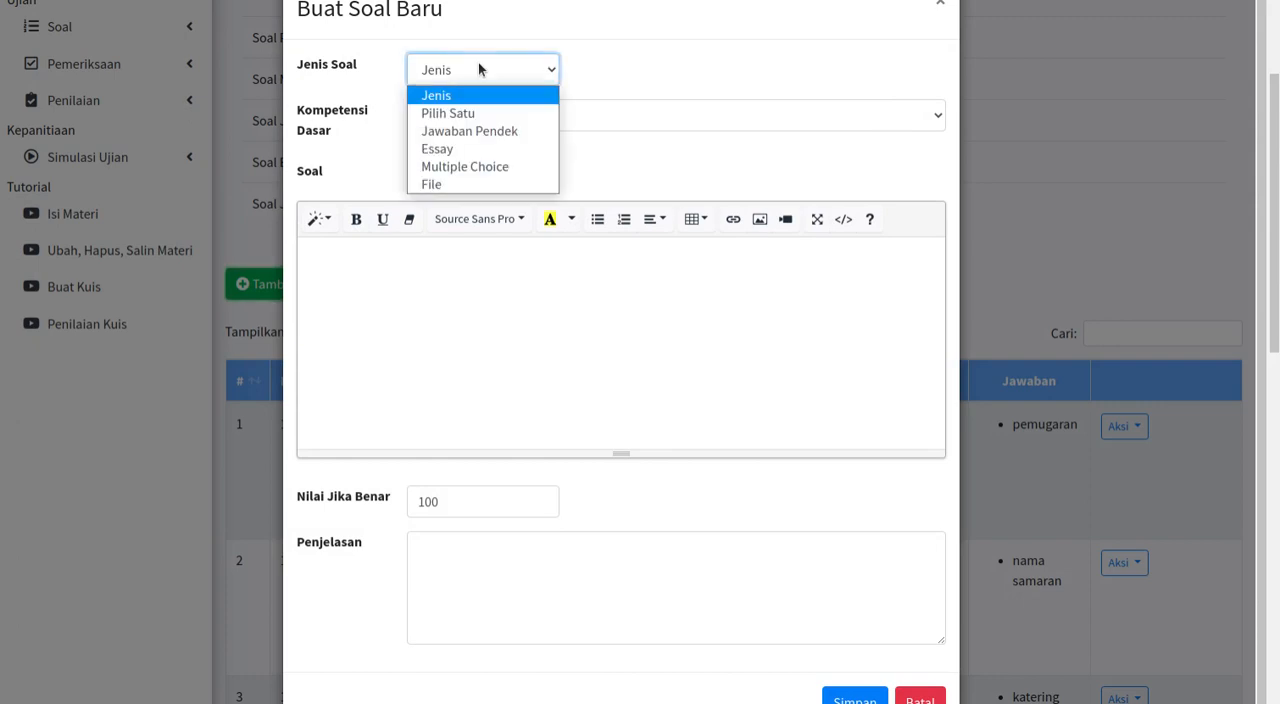
pyautogui.click(600, 61)
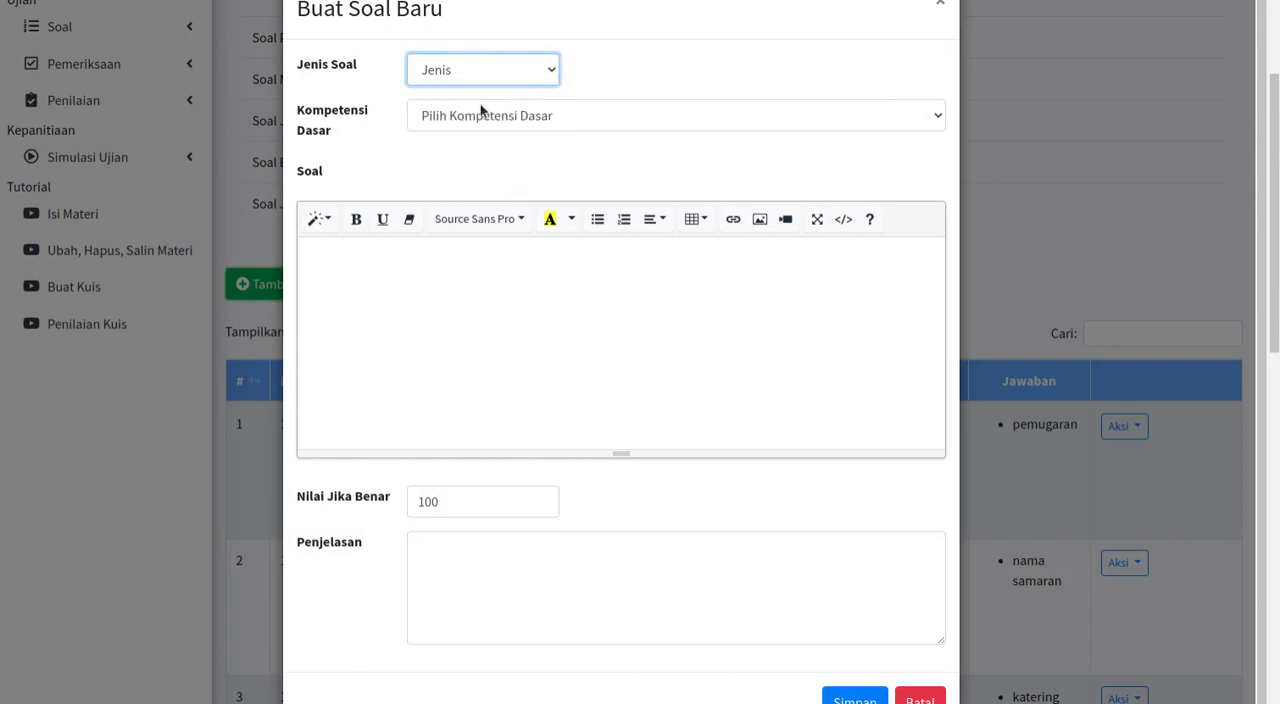
pyautogui.click(456, 72)
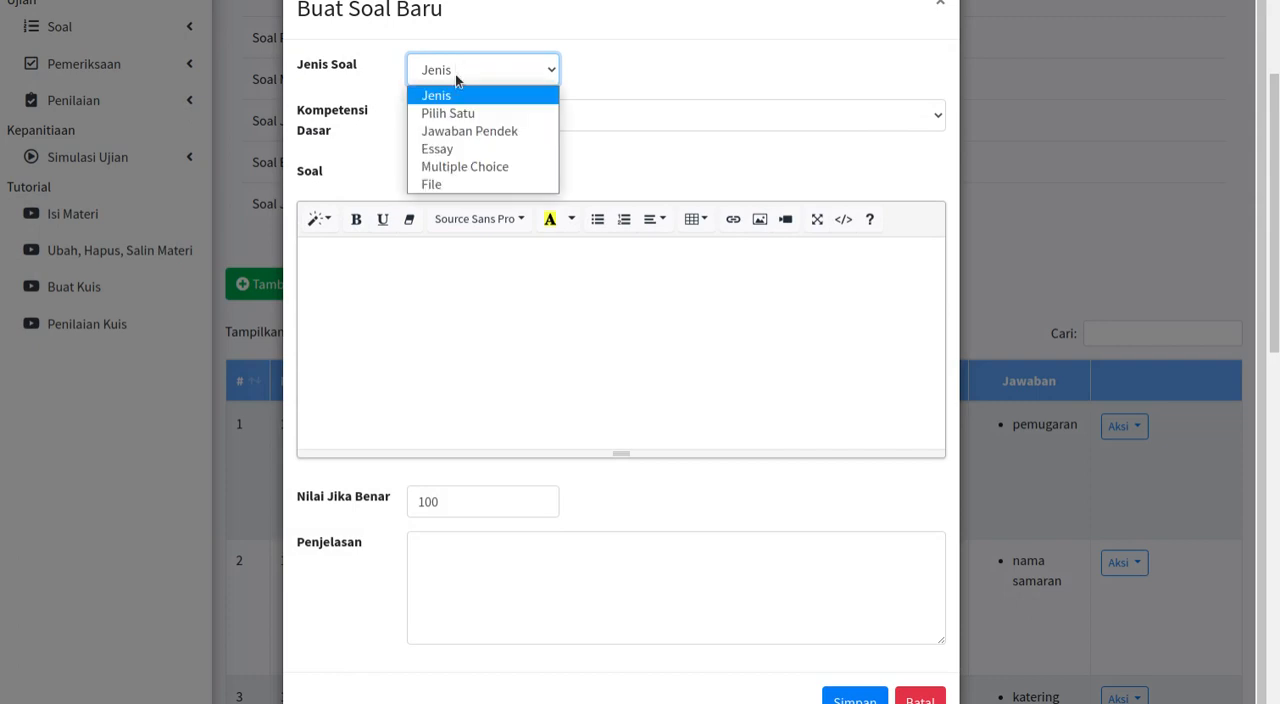
pyautogui.click(915, 698)
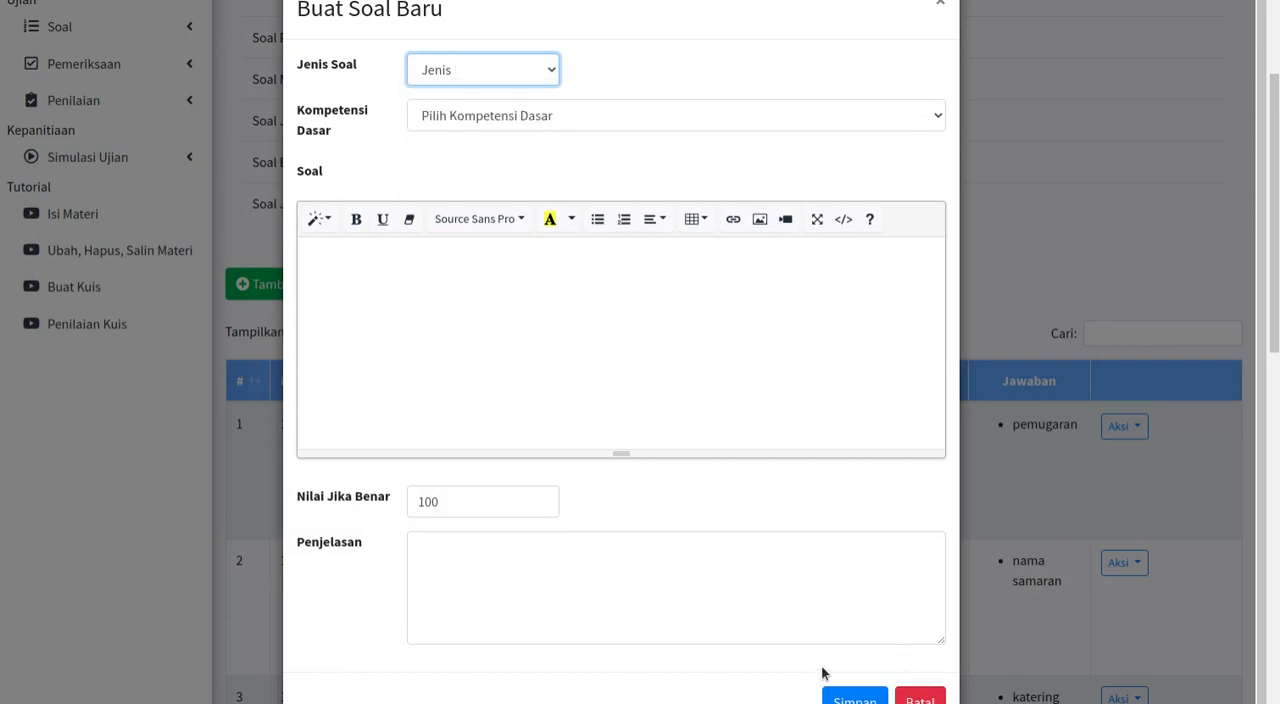
pyautogui.click(918, 699)
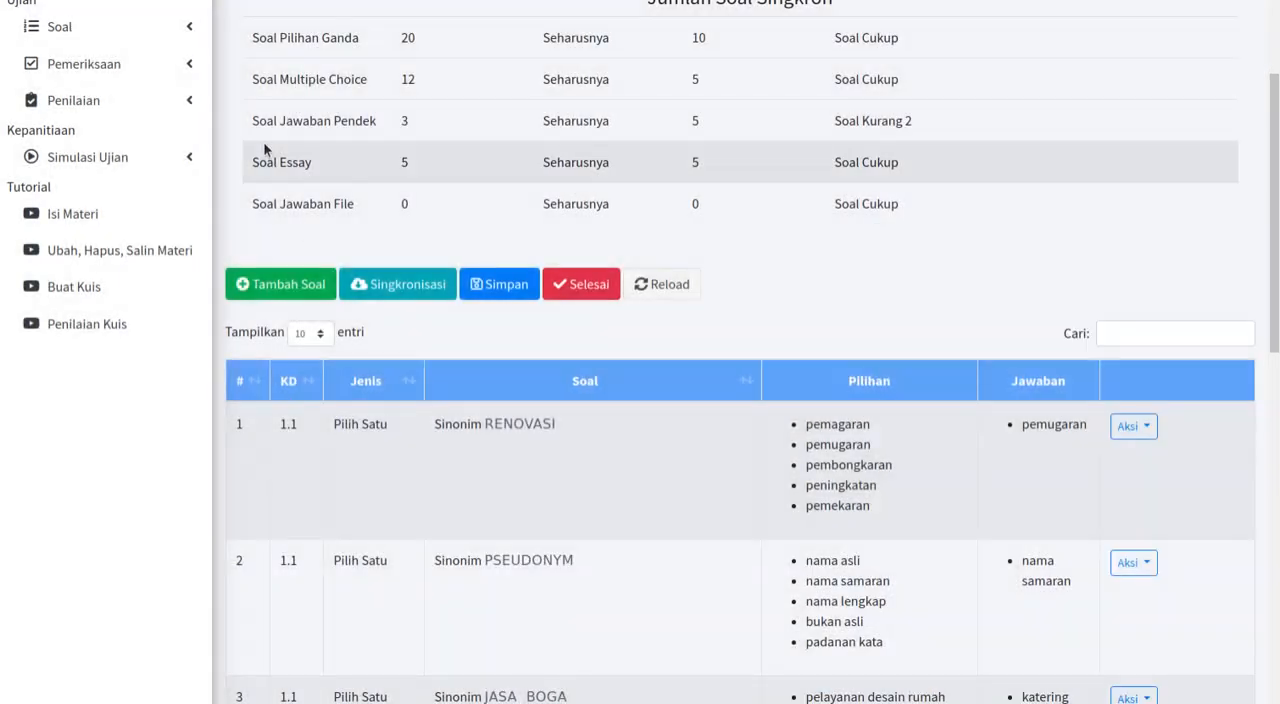
# Step: Set up a new question with type Jawaban Pendek and Kompetensi Dasar 1.1 Psikotest, and cancel the form
pyautogui.click(287, 282)
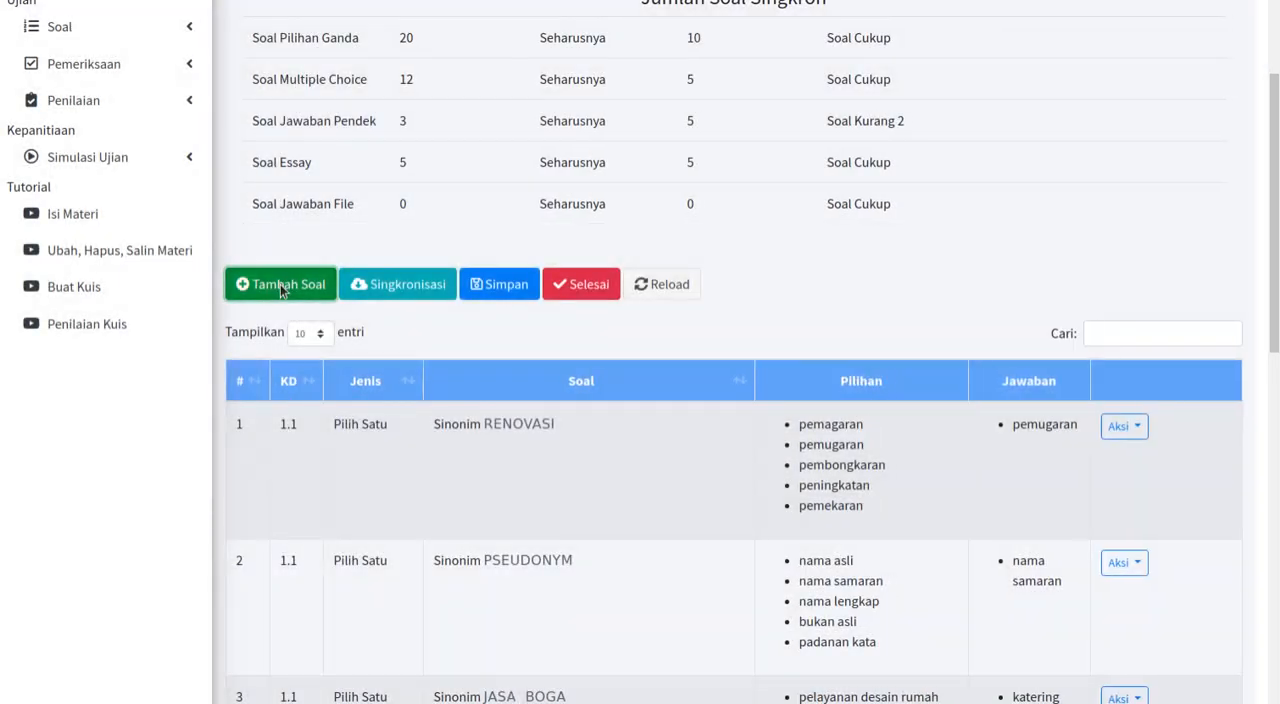
pyautogui.click(448, 79)
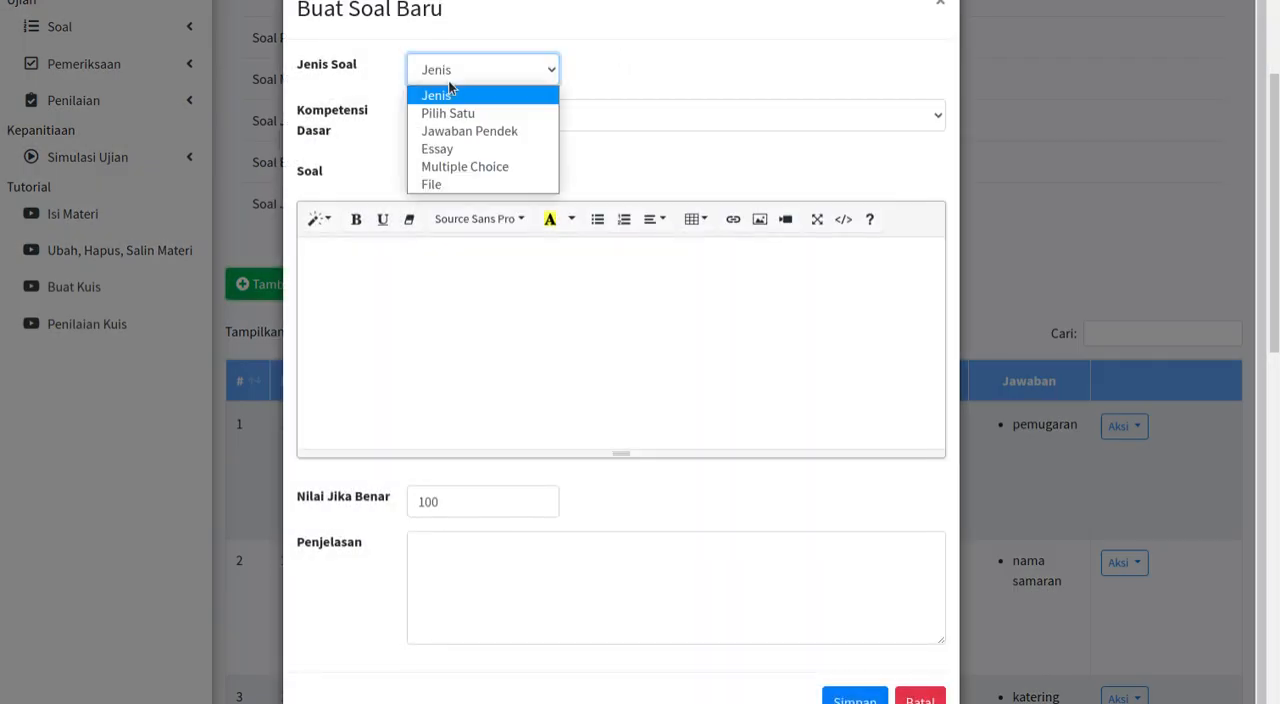
pyautogui.click(476, 140)
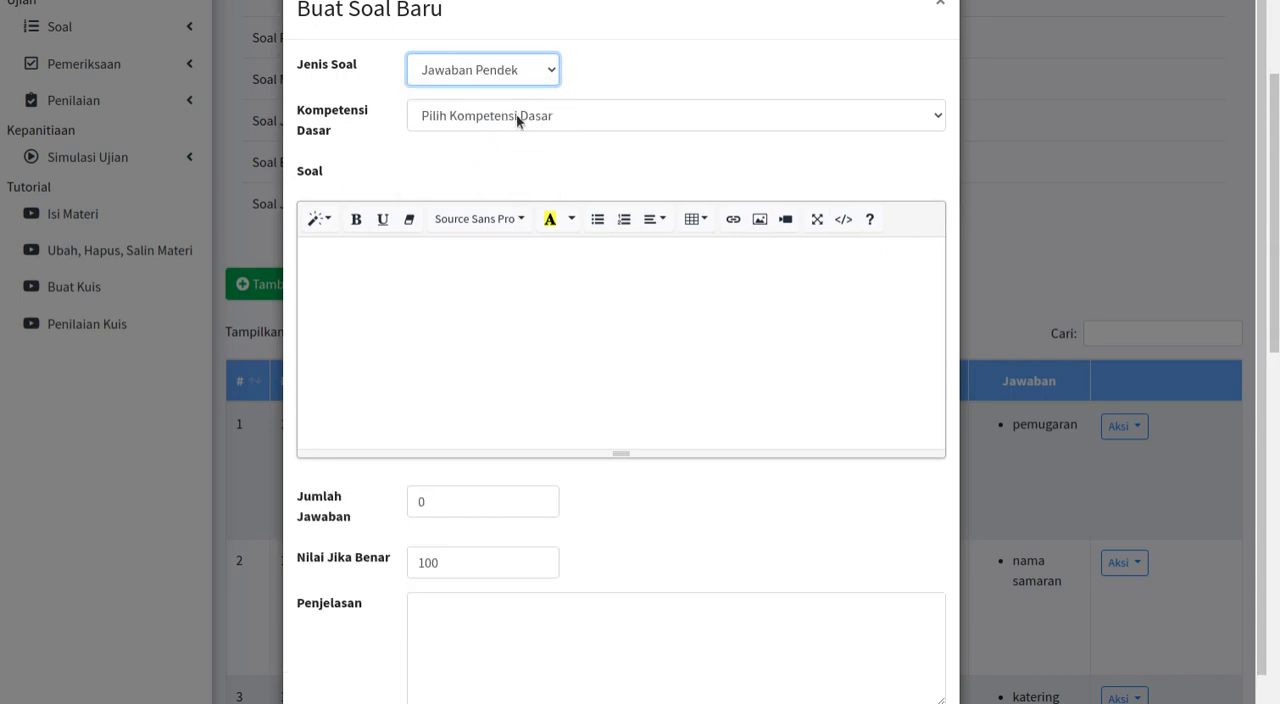
pyautogui.click(517, 120)
pyautogui.click(497, 159)
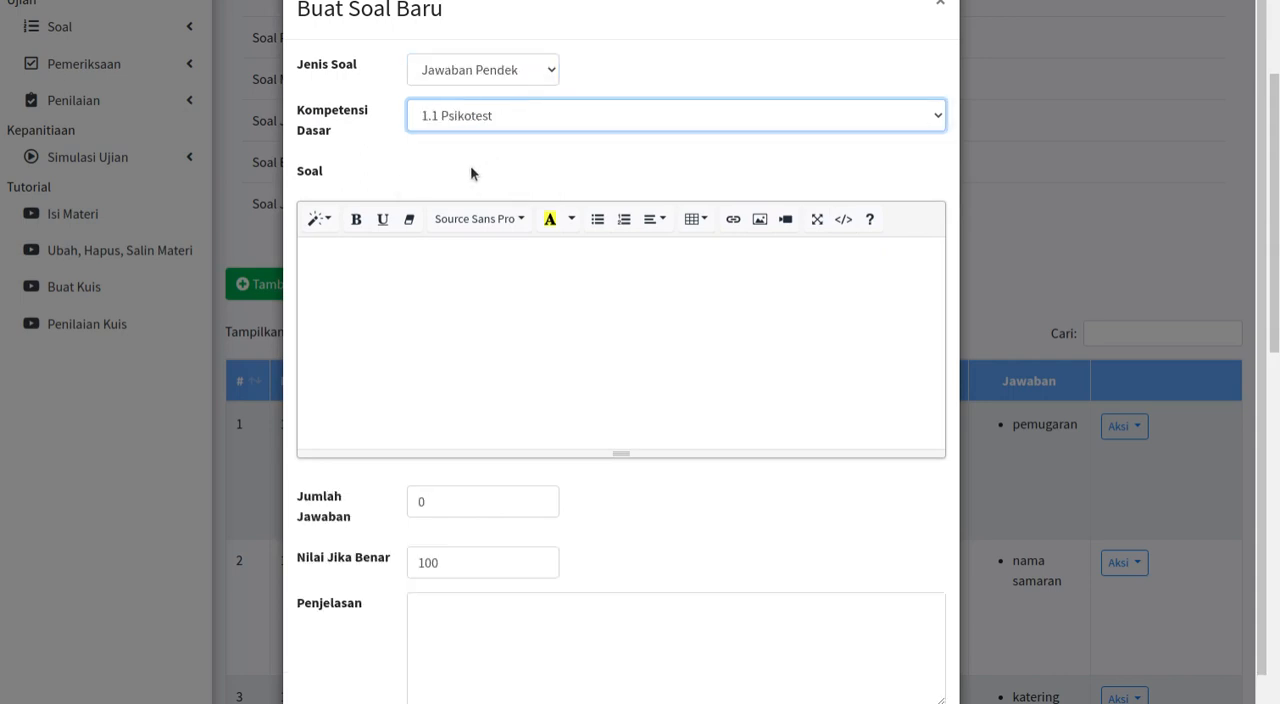
pyautogui.click(371, 259)
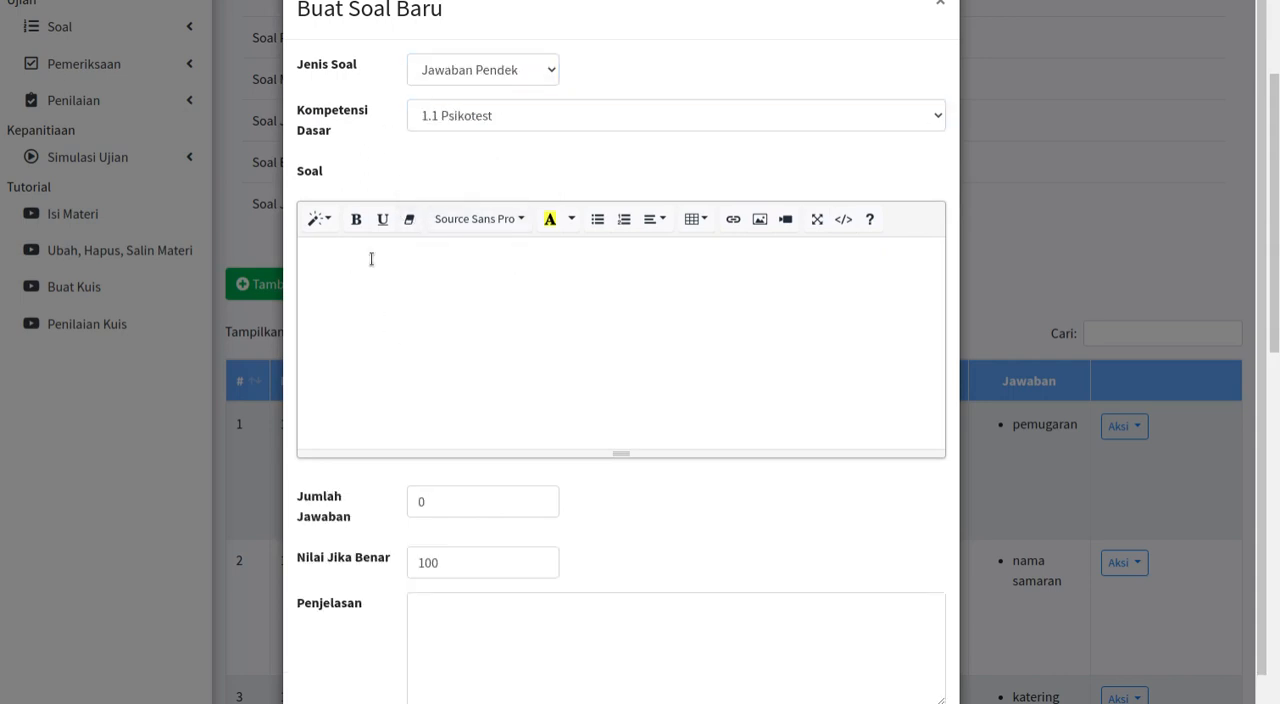
pyautogui.scroll(-1, 371, 259)
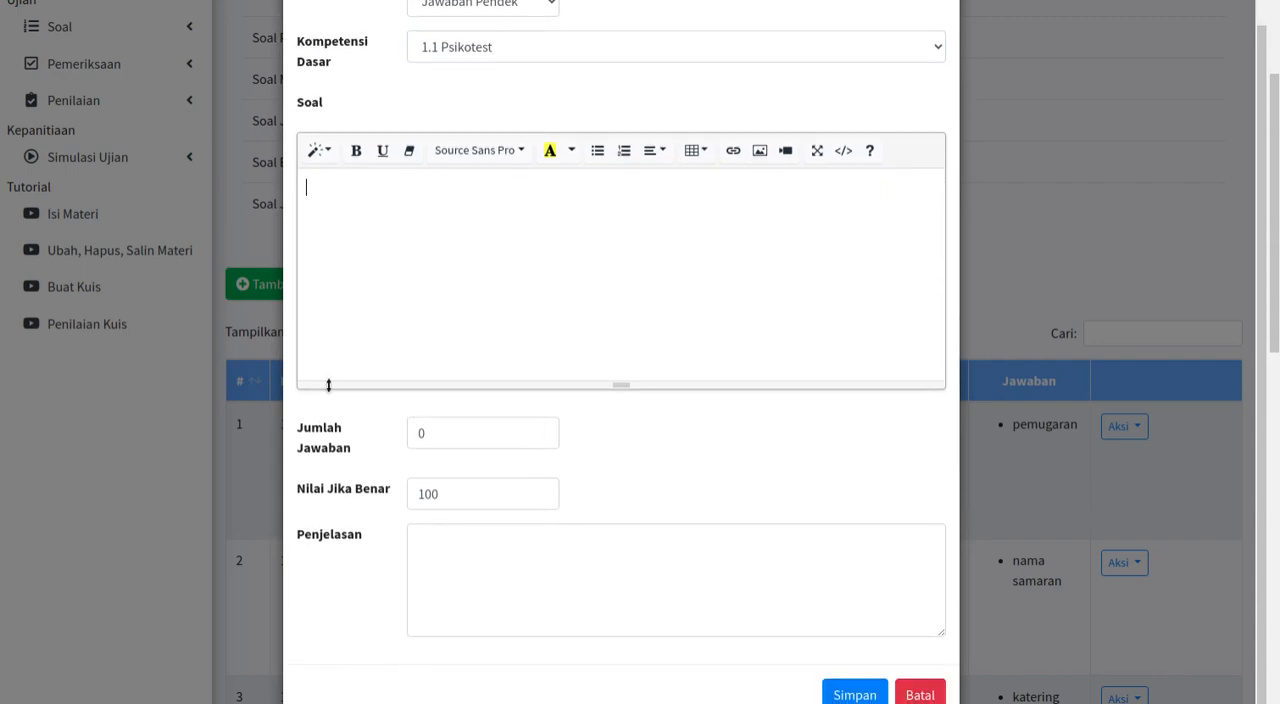
pyautogui.click(917, 694)
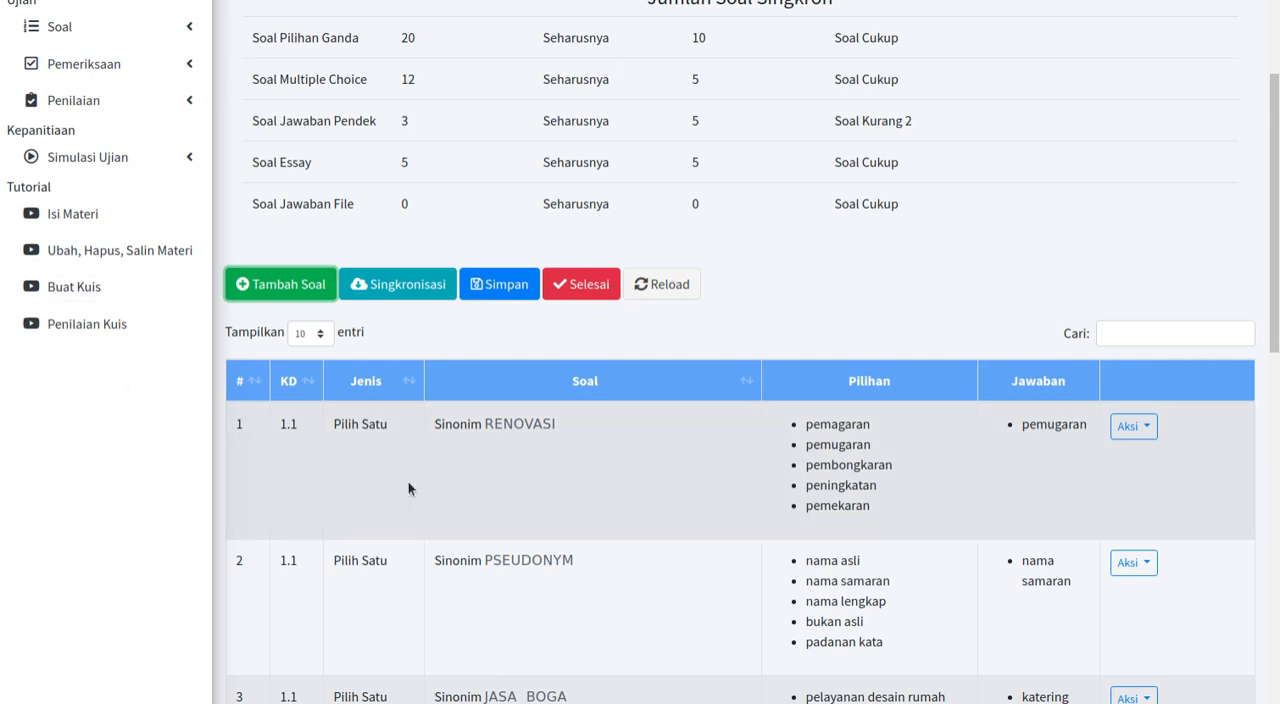
# Step: Open the question "Sinonim RENOVASI" for editing, review its answer options and score, and close it without saving
pyautogui.scroll(-2, 634, 417)
pyautogui.scroll(-1, 634, 417)
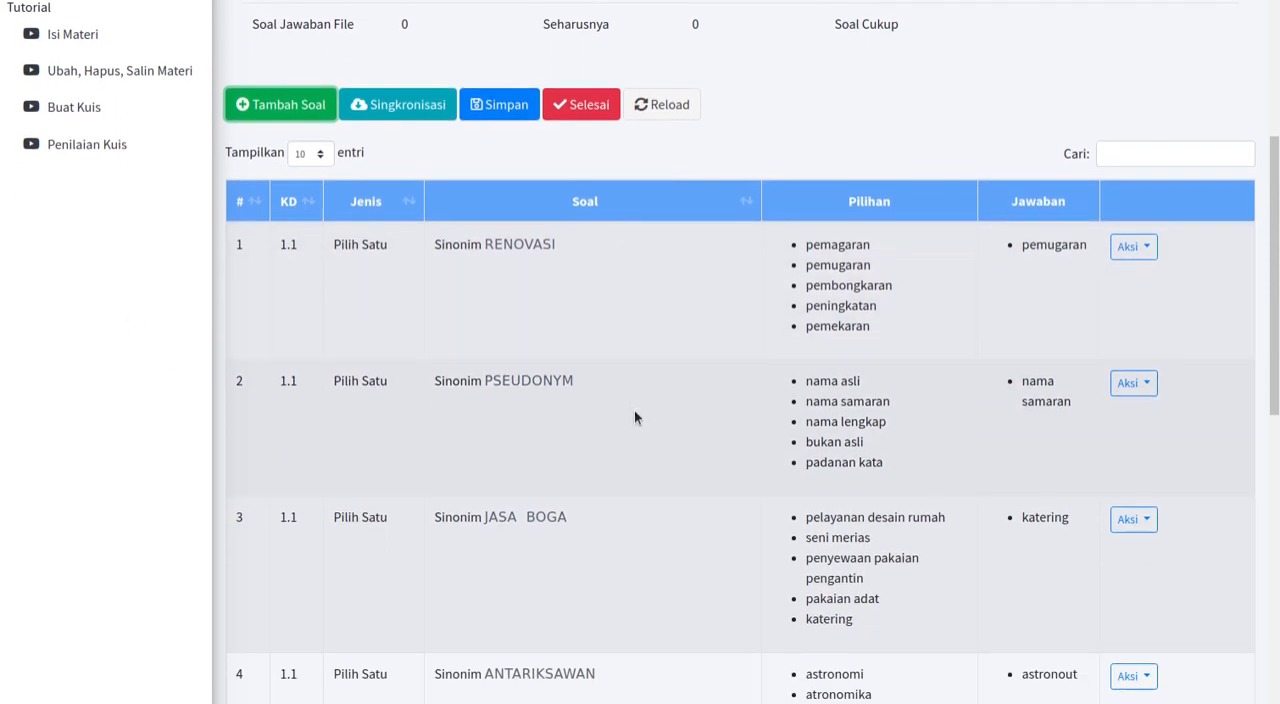
pyautogui.scroll(-3, 672, 375)
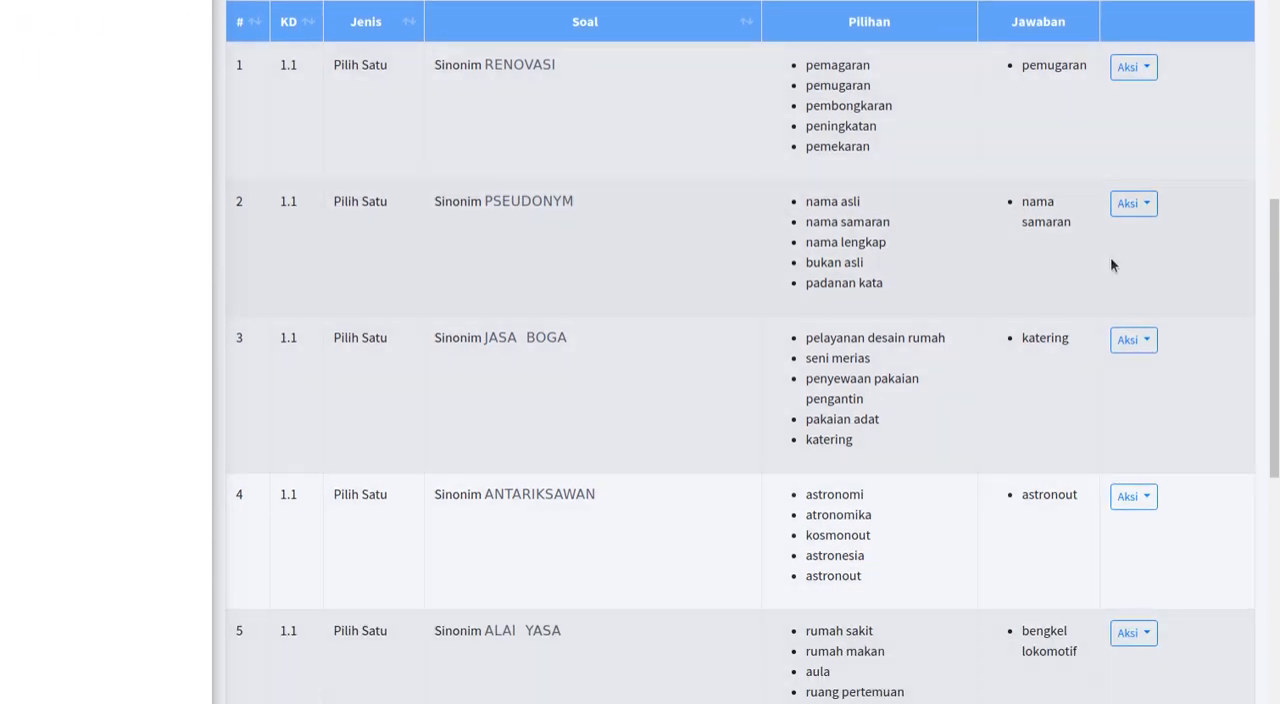
pyautogui.scroll(2, 903, 517)
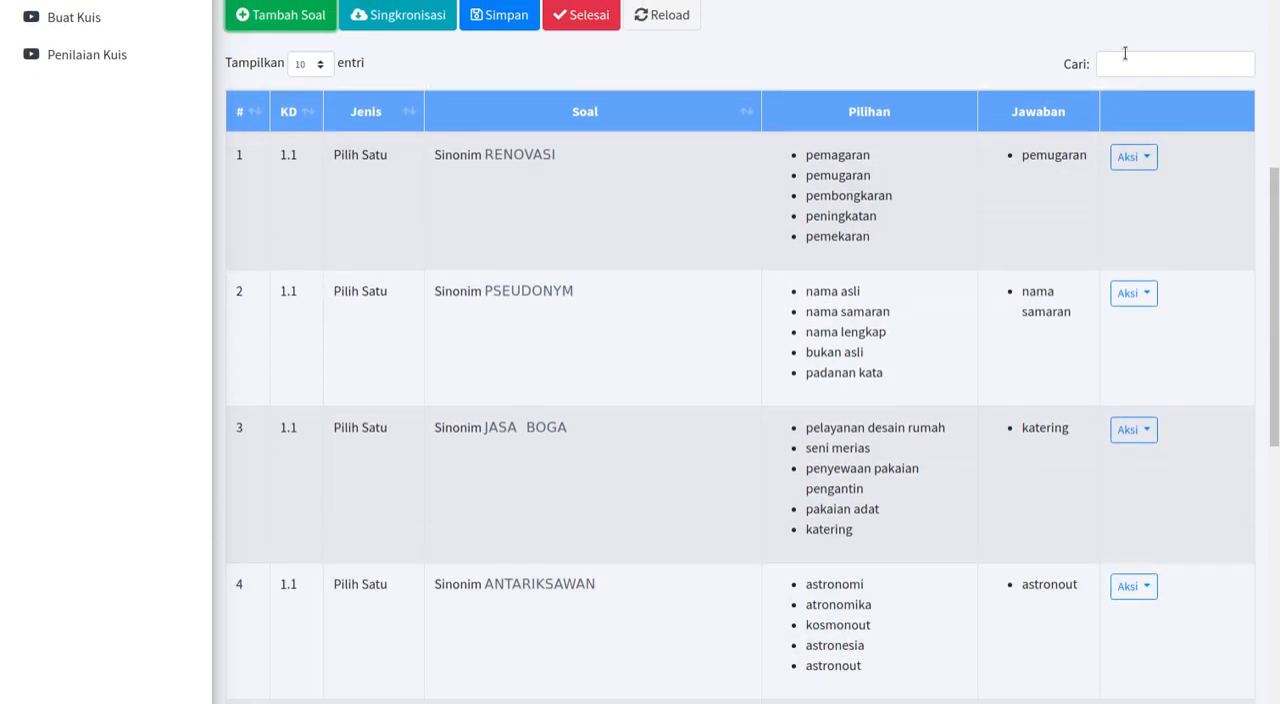
pyautogui.click(1143, 158)
pyautogui.click(1180, 196)
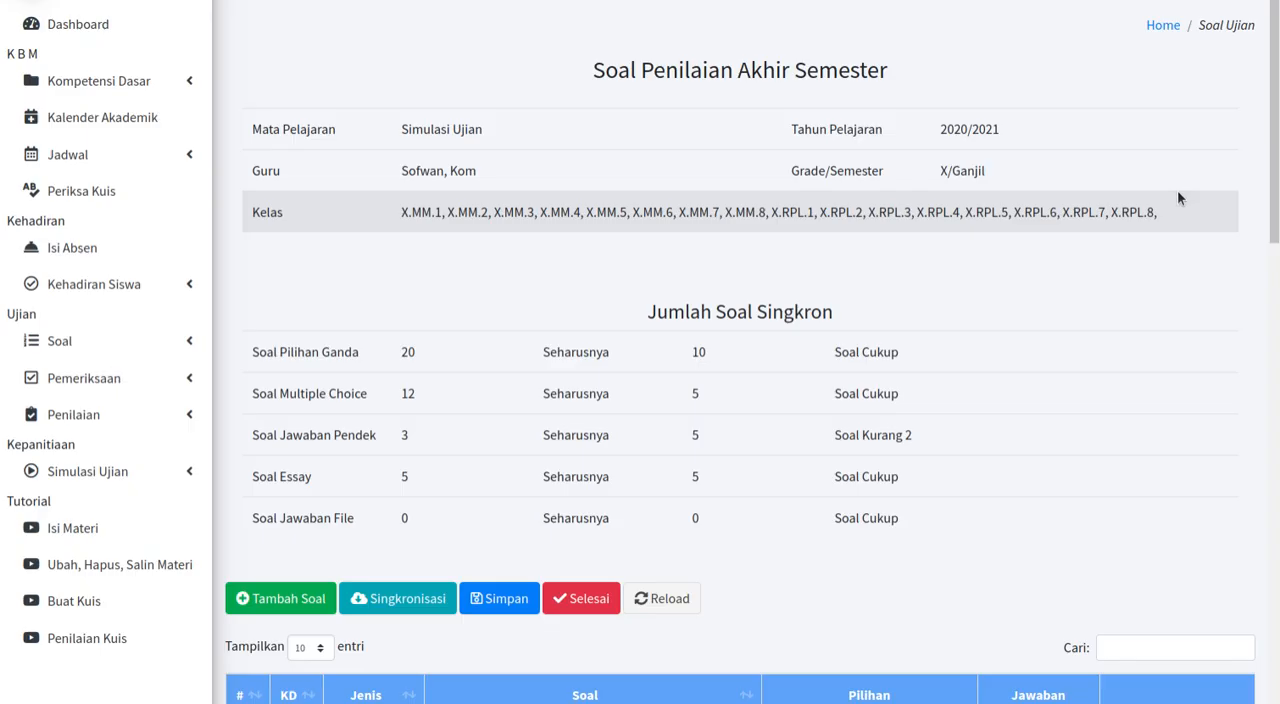
pyautogui.scroll(-5, 811, 450)
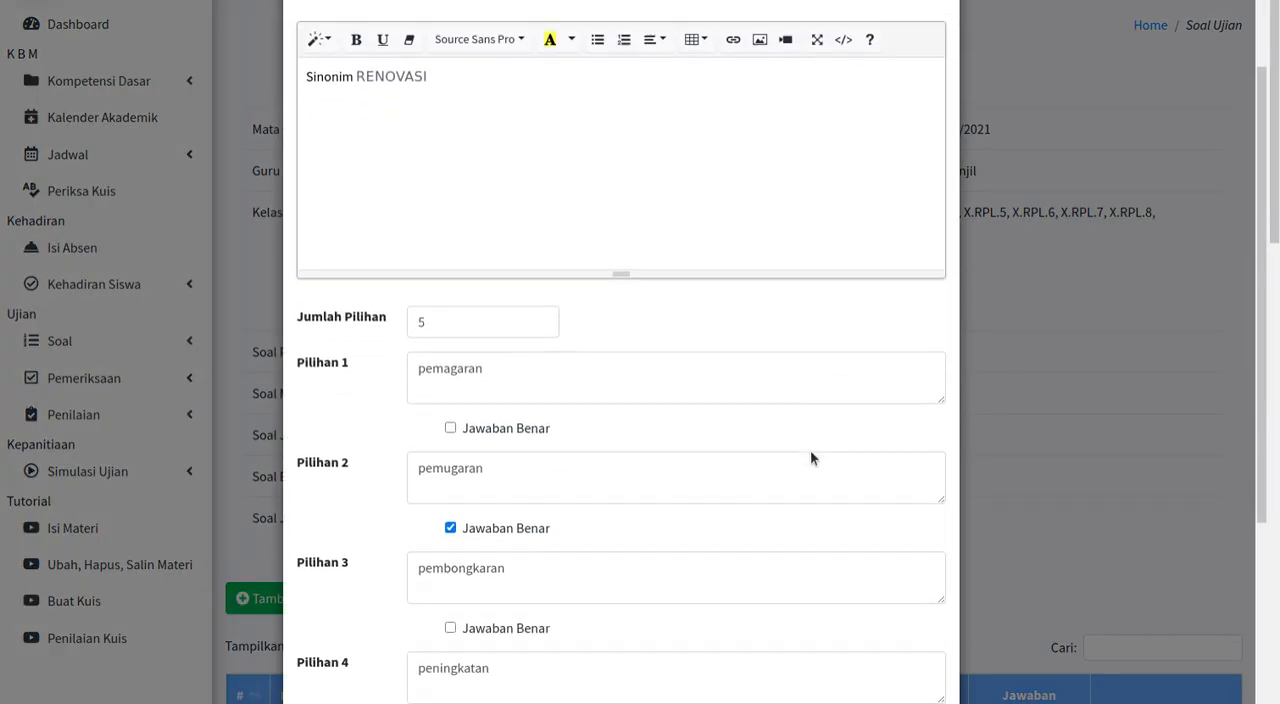
pyautogui.scroll(-1, 812, 423)
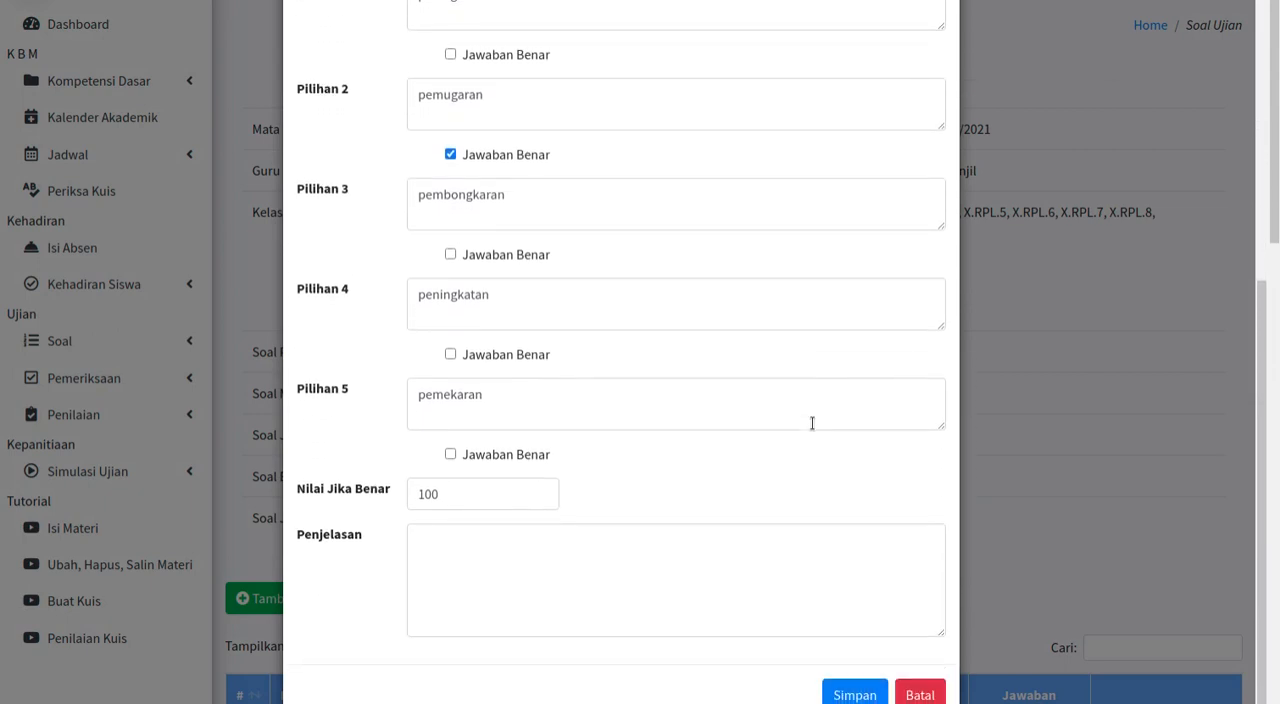
pyautogui.scroll(2, 808, 421)
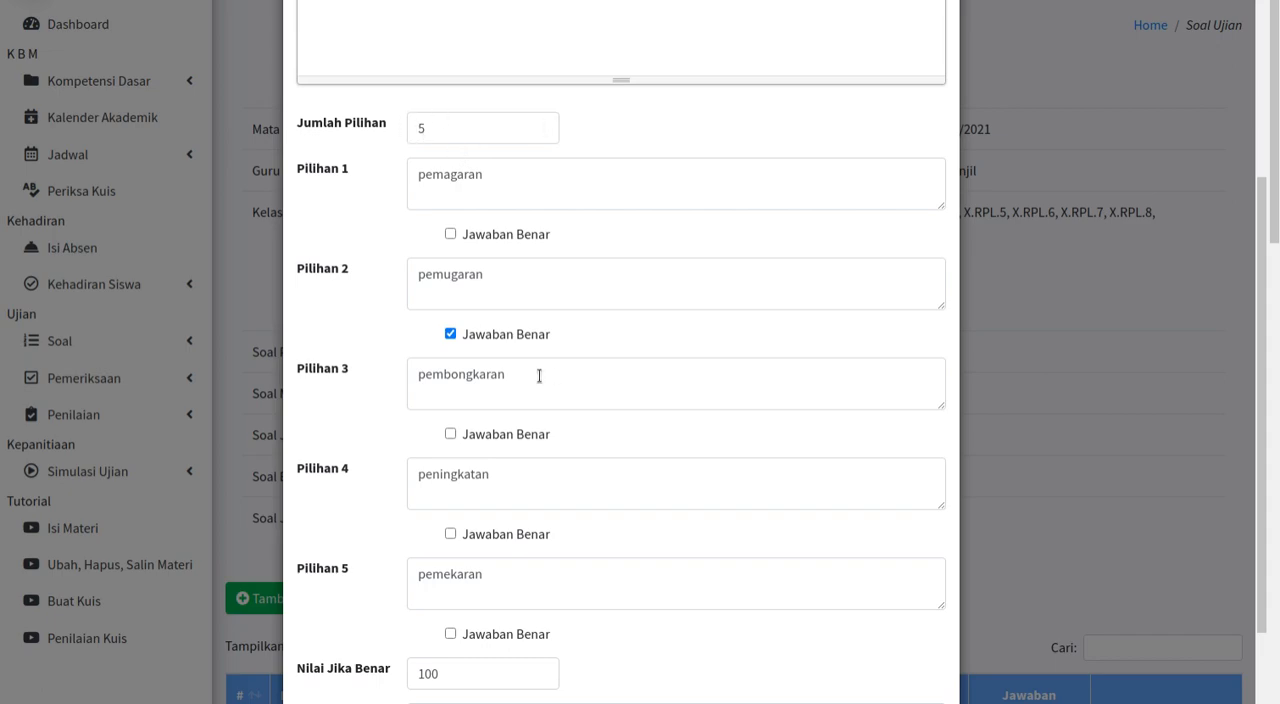
pyautogui.scroll(-2, 560, 385)
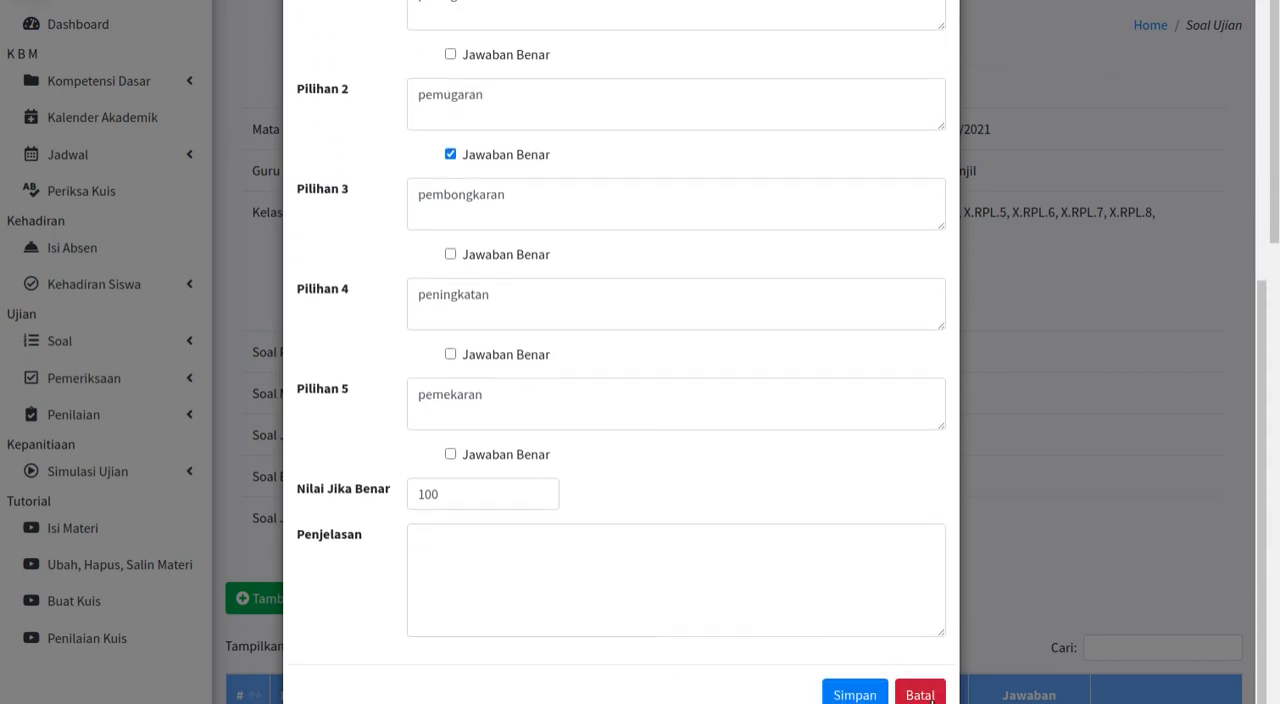
pyautogui.click(930, 697)
# Step: View the available actions for the question "Sinonim RENOVASI" without editing or deleting it
pyautogui.scroll(-4, 897, 591)
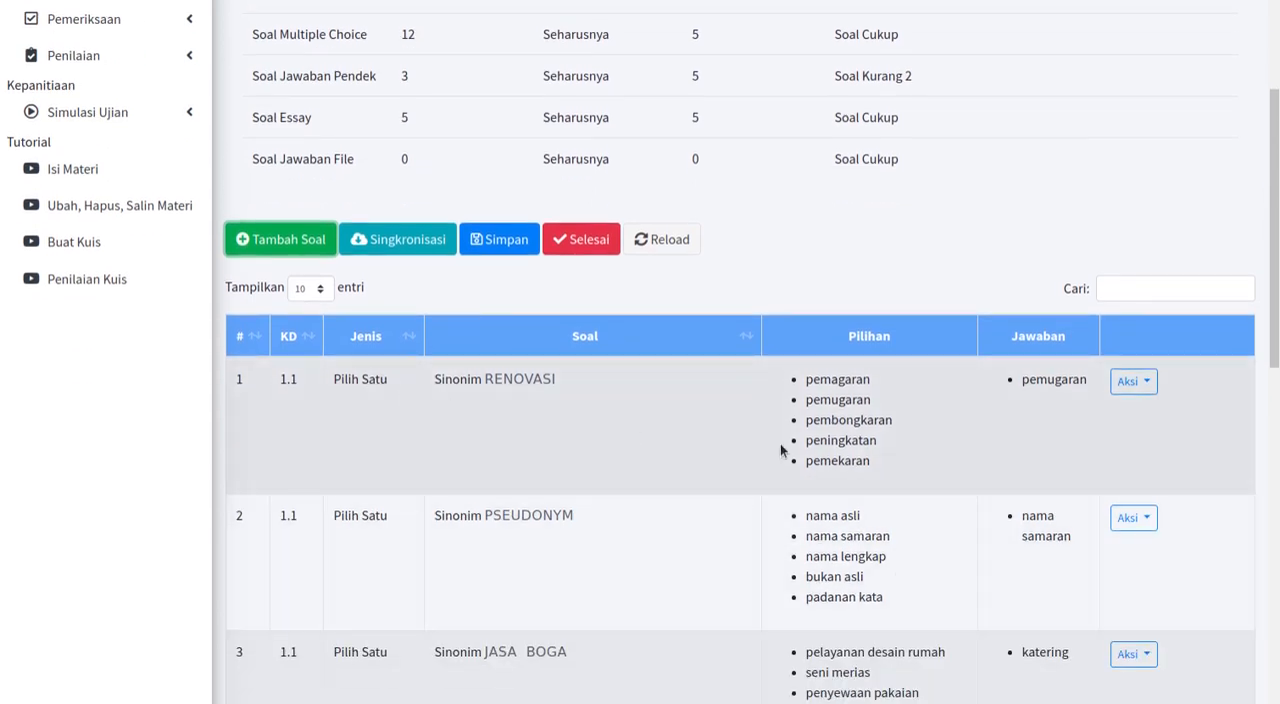
pyautogui.click(1150, 388)
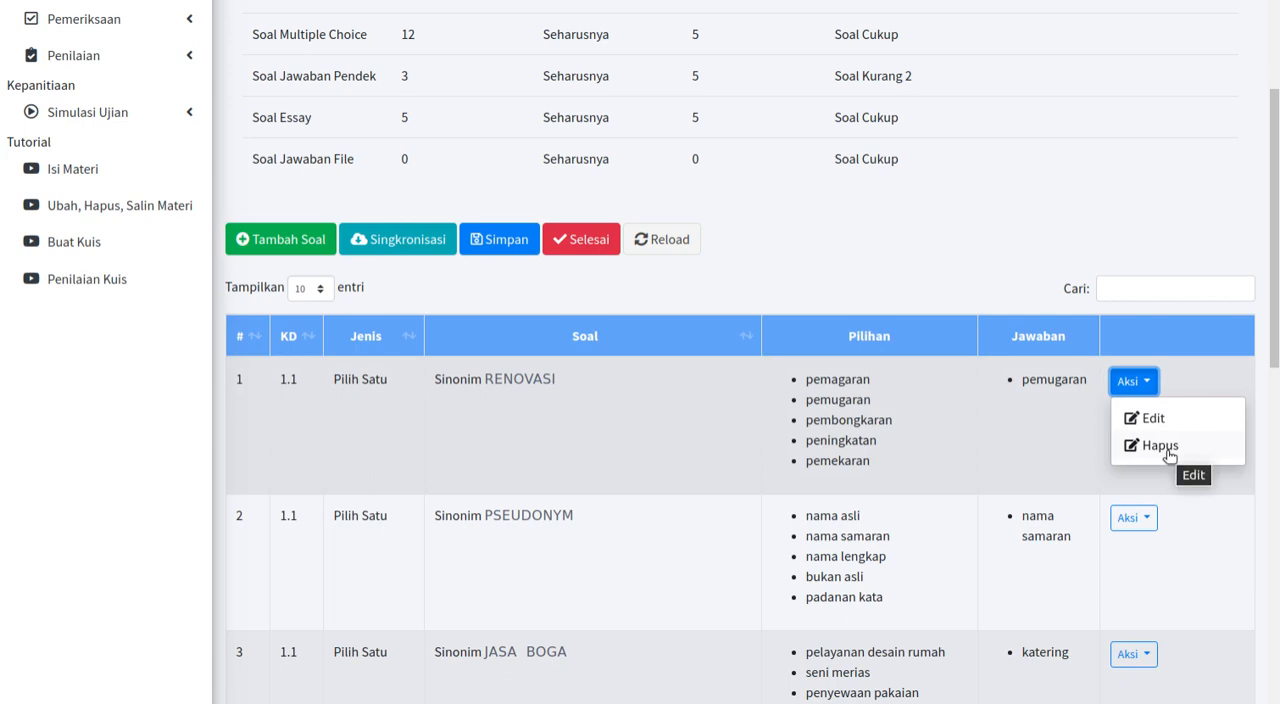
pyautogui.click(798, 289)
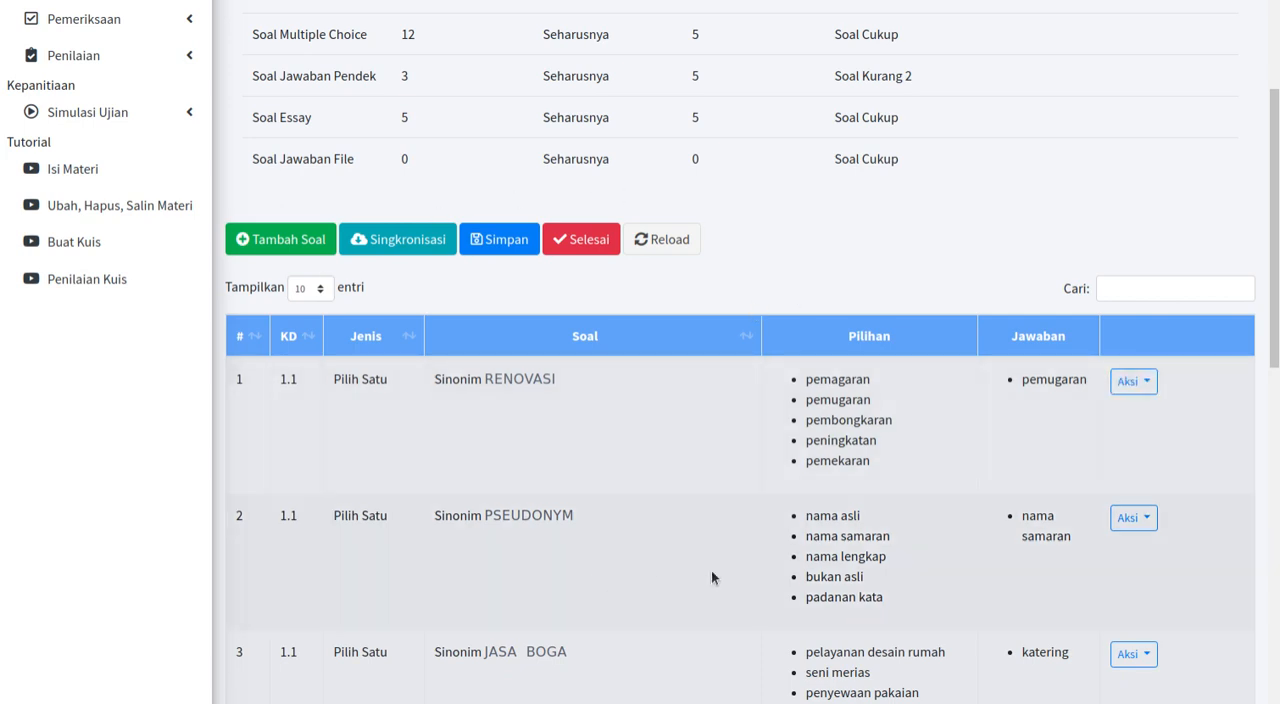
# Step: Save the class X Simulasi Ujian exam questions and reopen the subject's question list
pyautogui.scroll(2, 712, 573)
pyautogui.scroll(1, 908, 343)
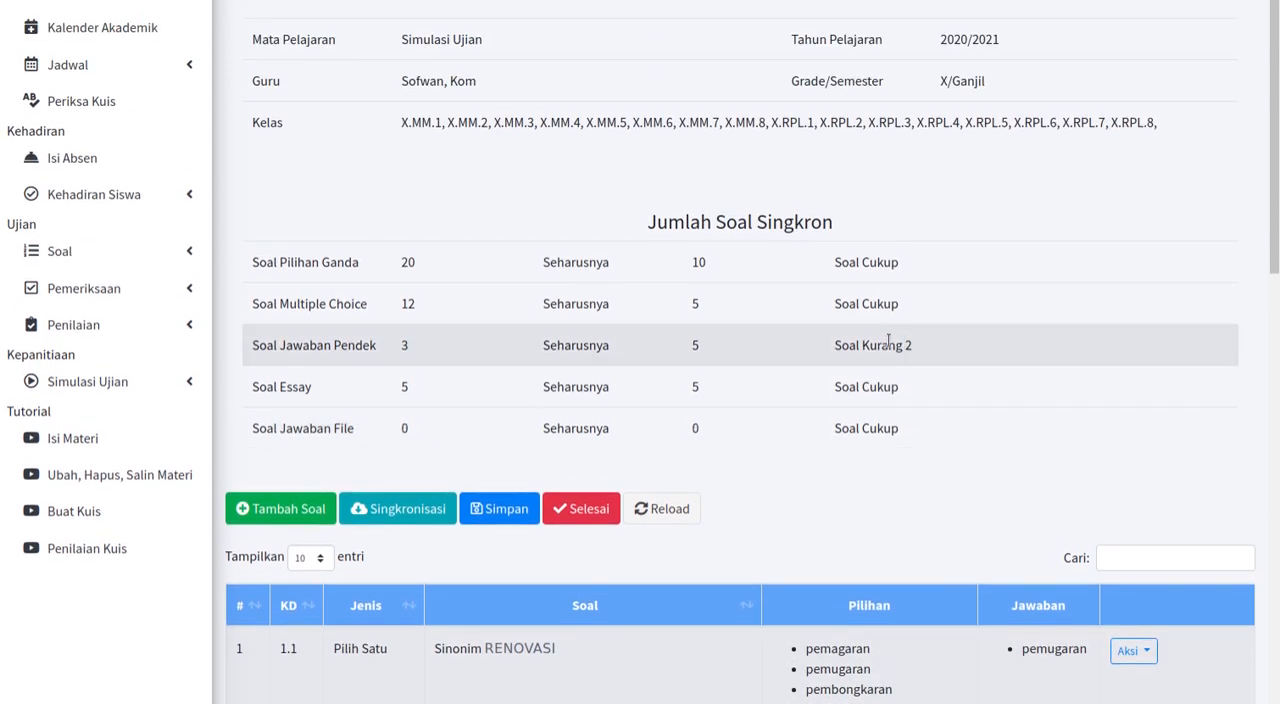
pyautogui.click(493, 512)
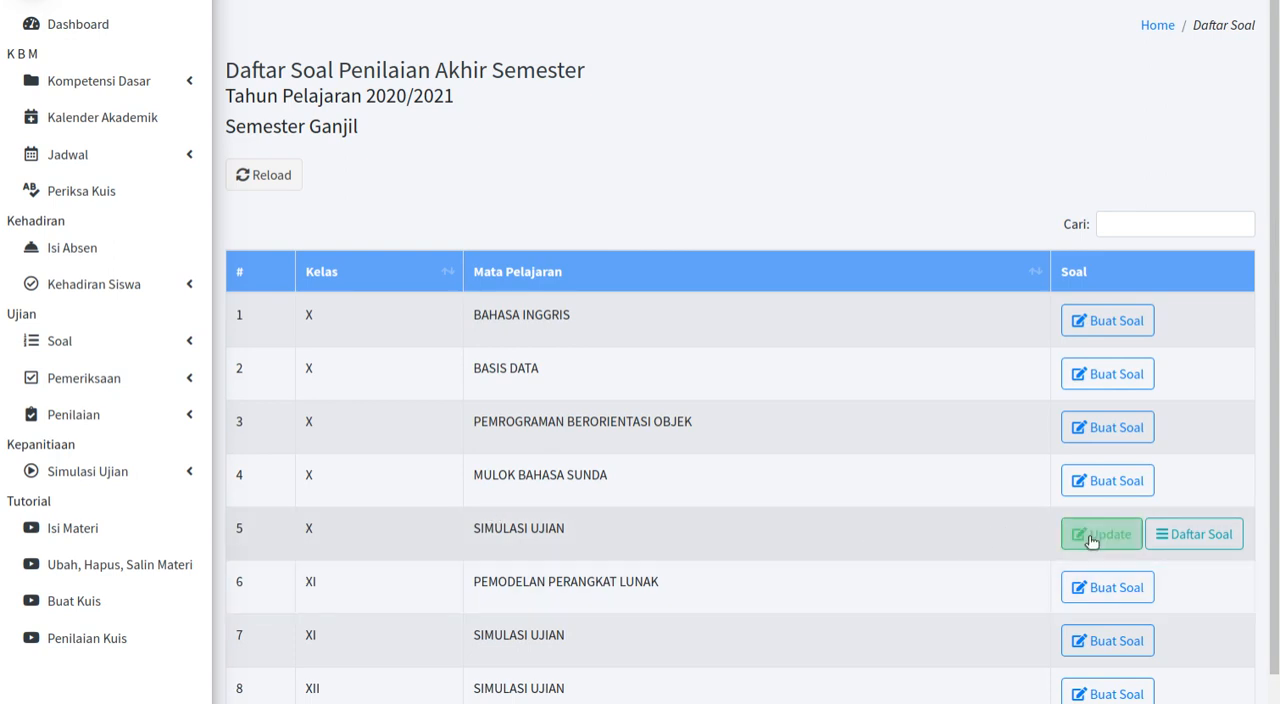
pyautogui.click(1171, 545)
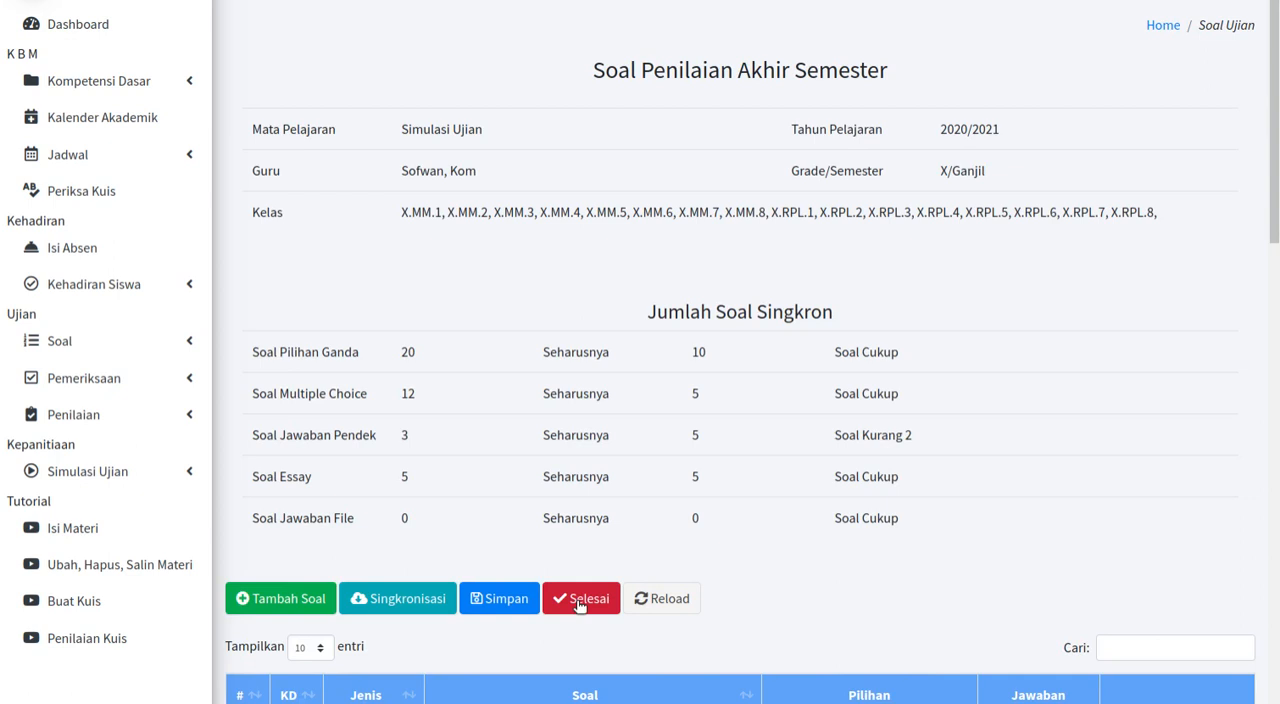
# Step: Try to mark the class X Simulasi Ujian exam question set as finished
pyautogui.click(579, 605)
pyautogui.click(914, 580)
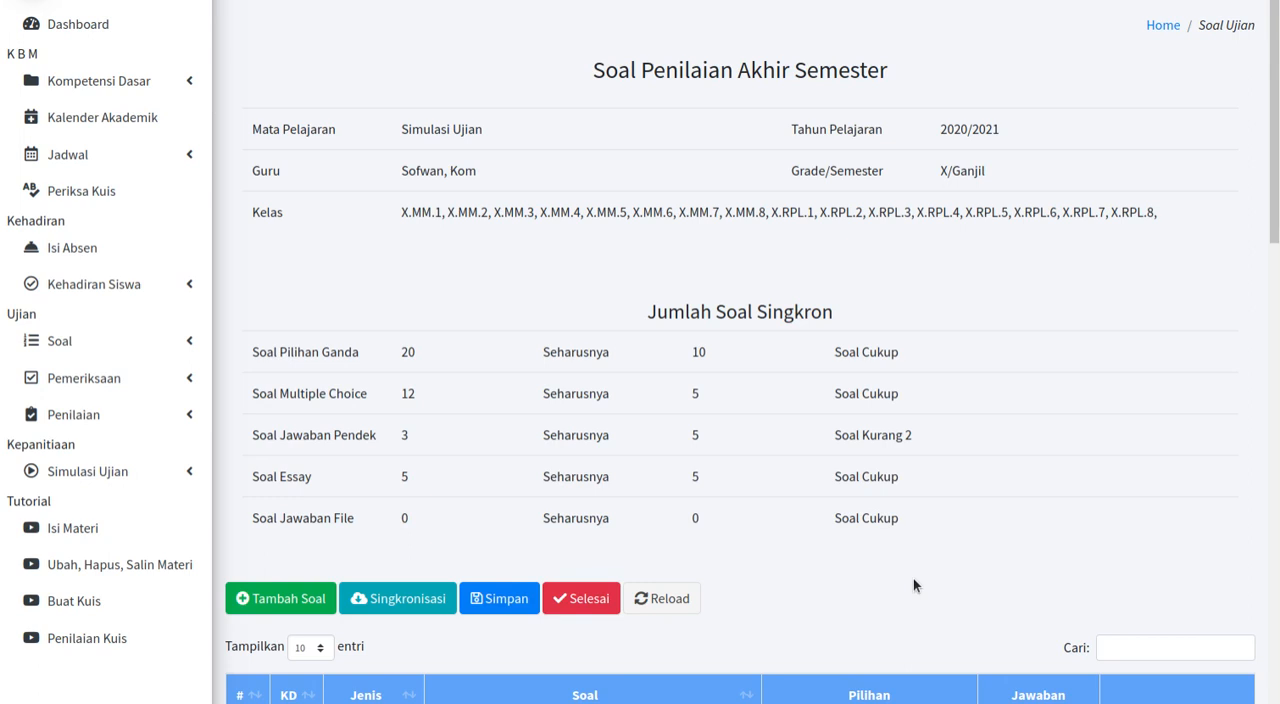
pyautogui.scroll(-2, 913, 580)
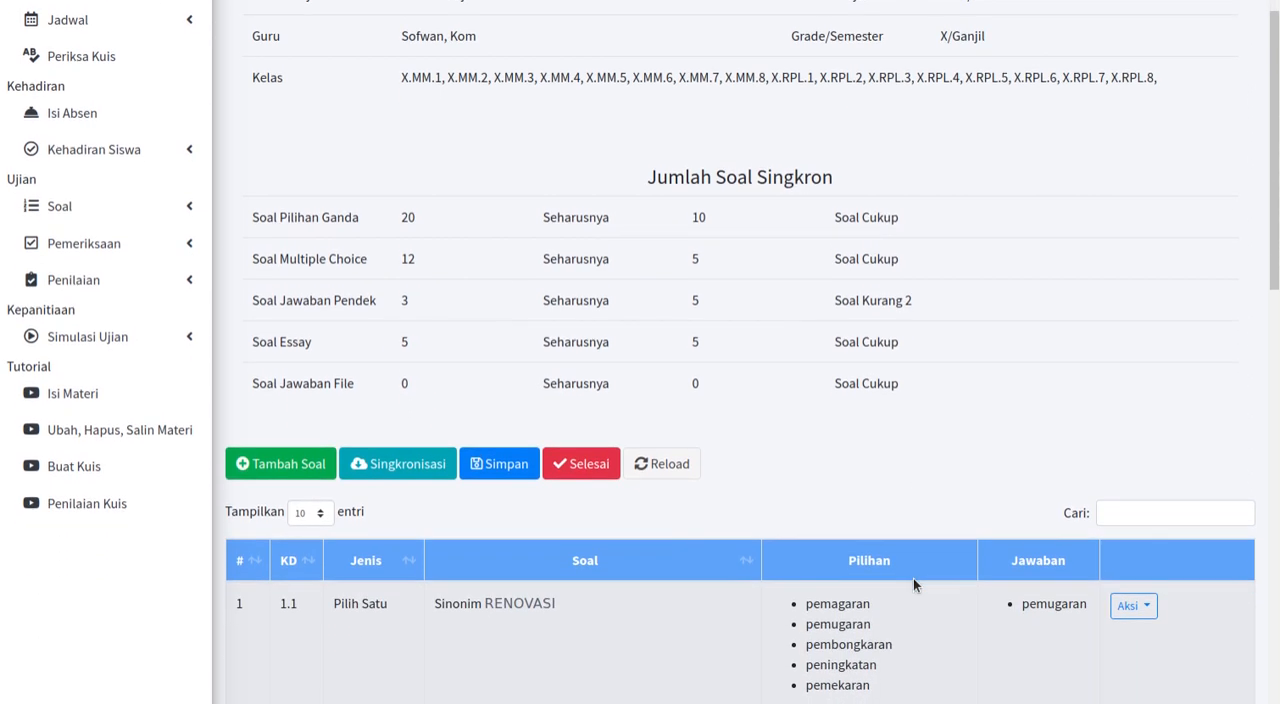